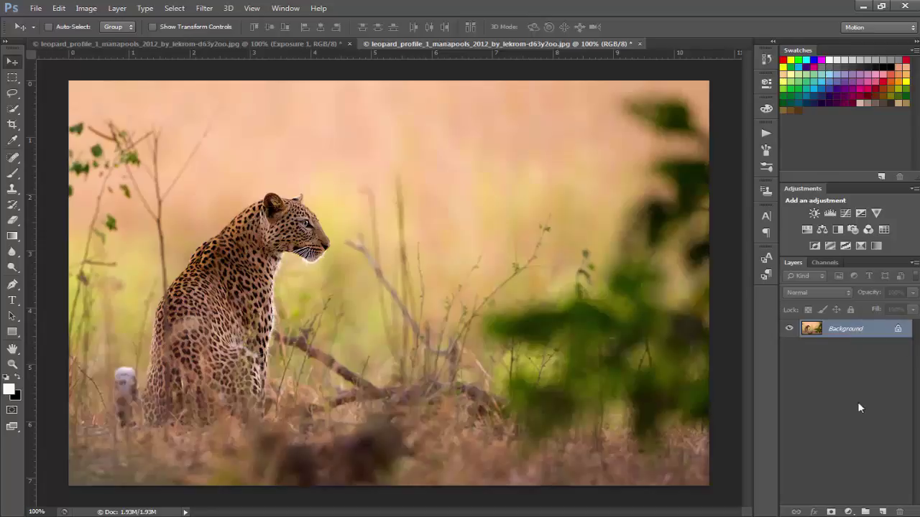
Open the new fill or adjustment layer menu for the untouched leopard photo.
{"action": "left_click", "coordinate": [848, 512]}
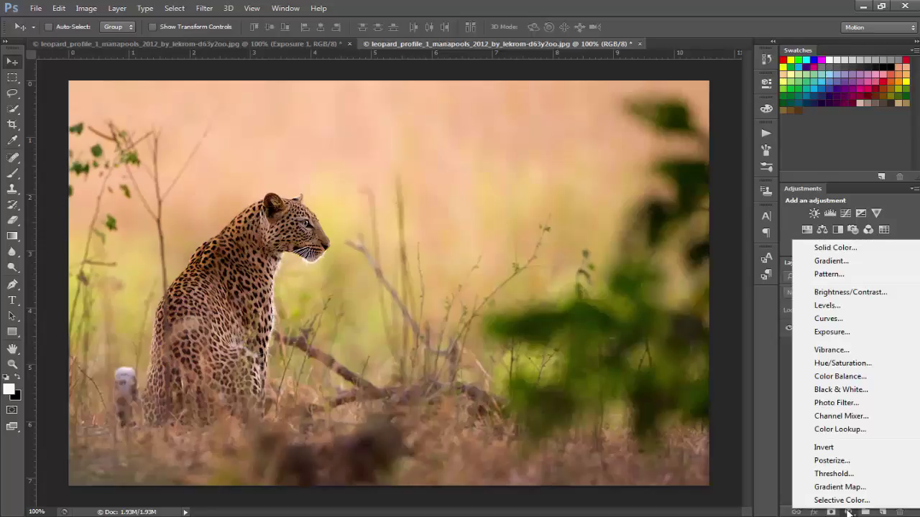
Add a Vibrance layer with Vibrance +100 and Saturation about -52.
{"action": "left_click", "coordinate": [831, 350]}
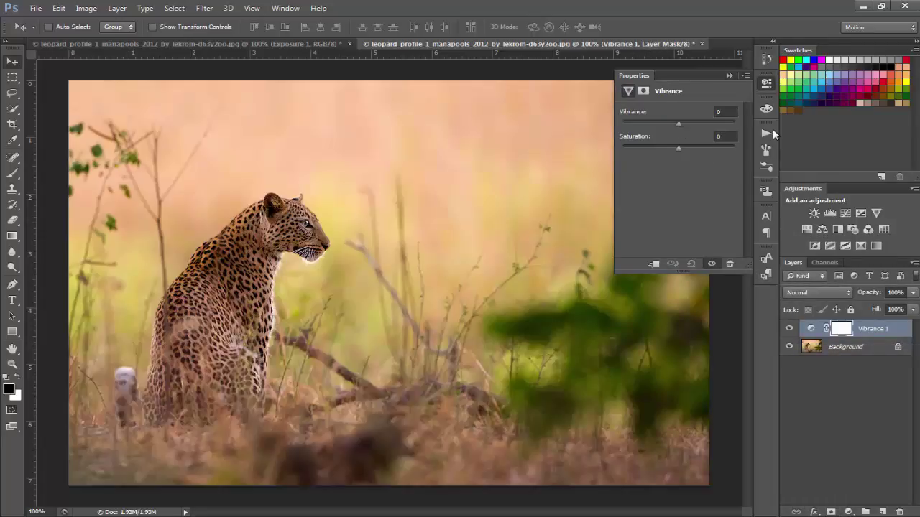
{"action": "left_click_drag", "start_coordinate": [678, 124], "coordinate": [734, 123]}
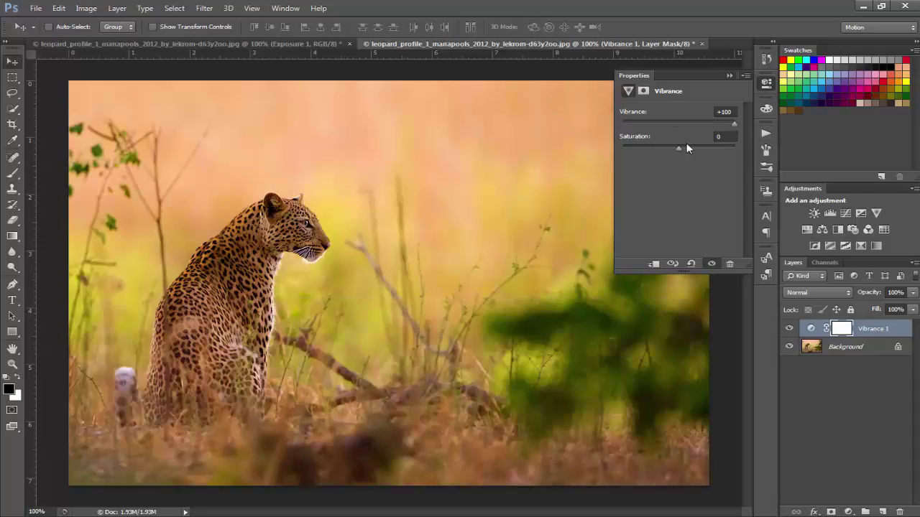
{"action": "left_click", "coordinate": [650, 147]}
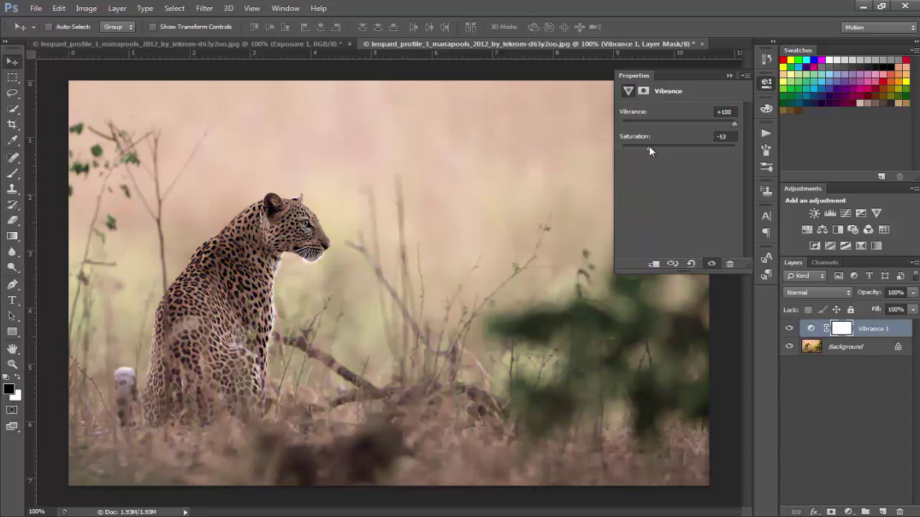
Collapse Properties and toggle Vibrance 1 off and on to compare the muted look.
{"action": "left_click", "coordinate": [731, 77]}
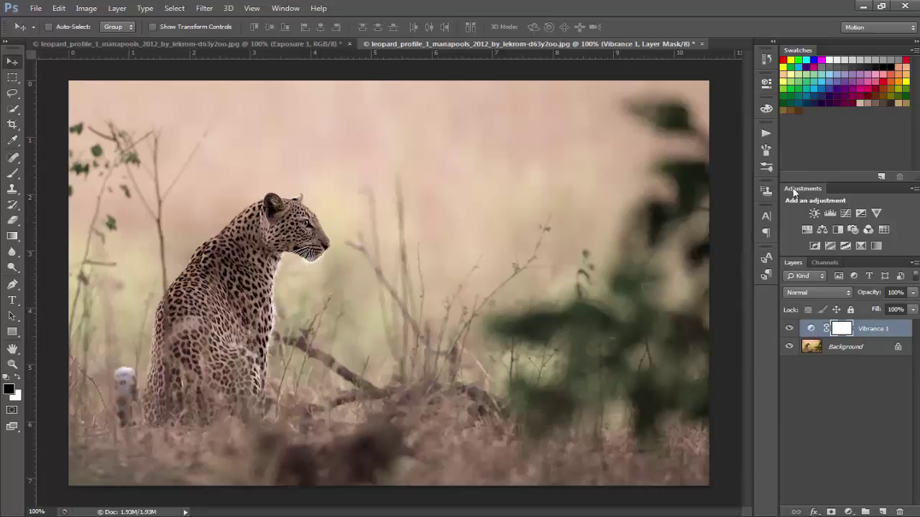
{"action": "left_click", "coordinate": [789, 329]}
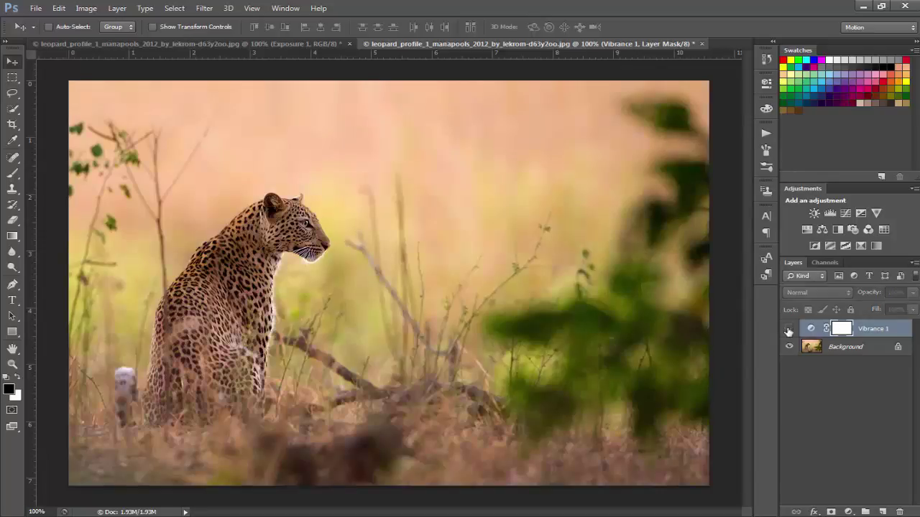
{"action": "left_click", "coordinate": [788, 329]}
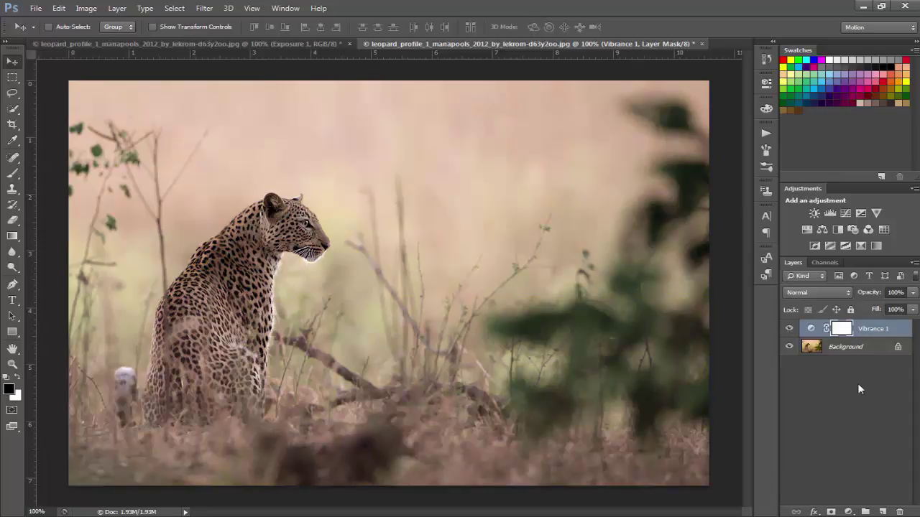
{"action": "left_click", "coordinate": [848, 512]}
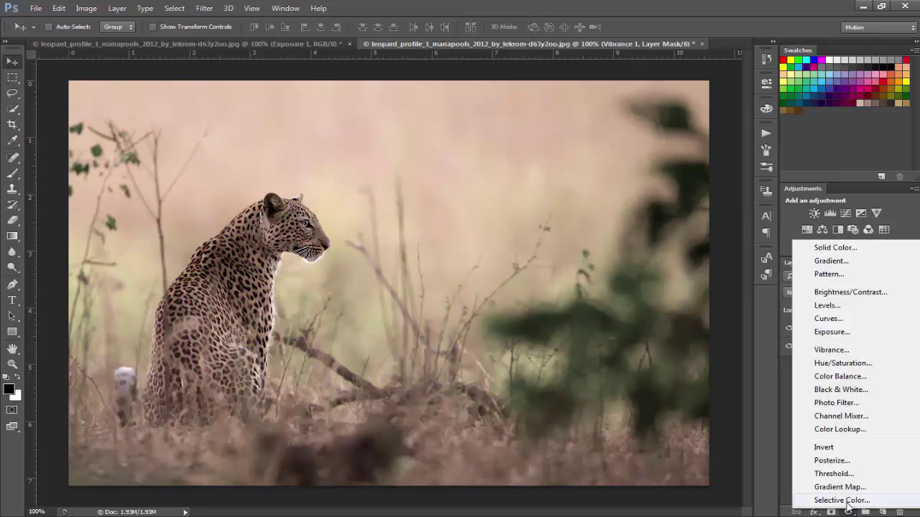
Add a Selective Color layer with a Custom preset, Reds range, Cyan at -3.
{"action": "left_click", "coordinate": [848, 499]}
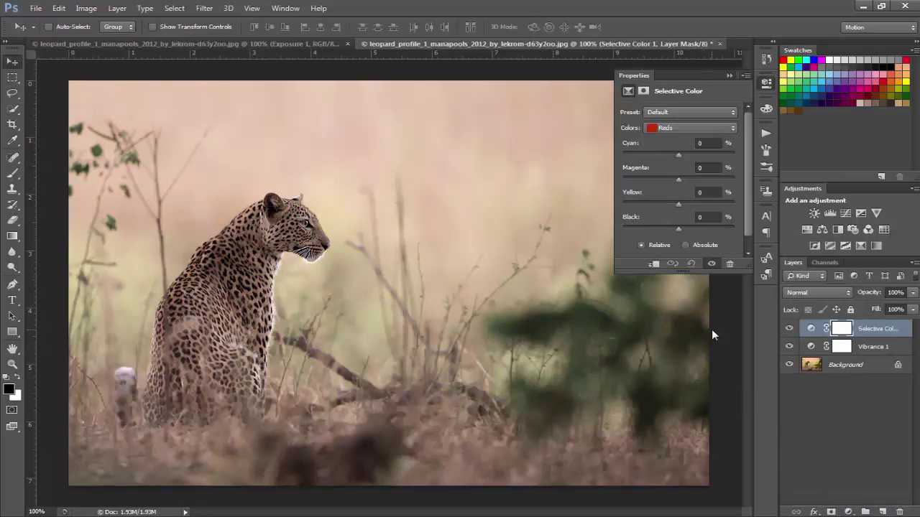
{"action": "left_click", "coordinate": [729, 113]}
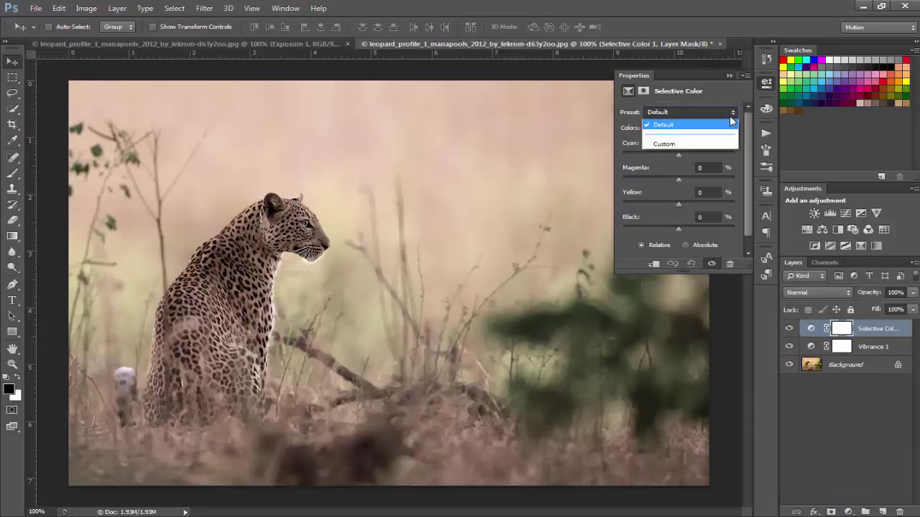
{"action": "left_click", "coordinate": [710, 142]}
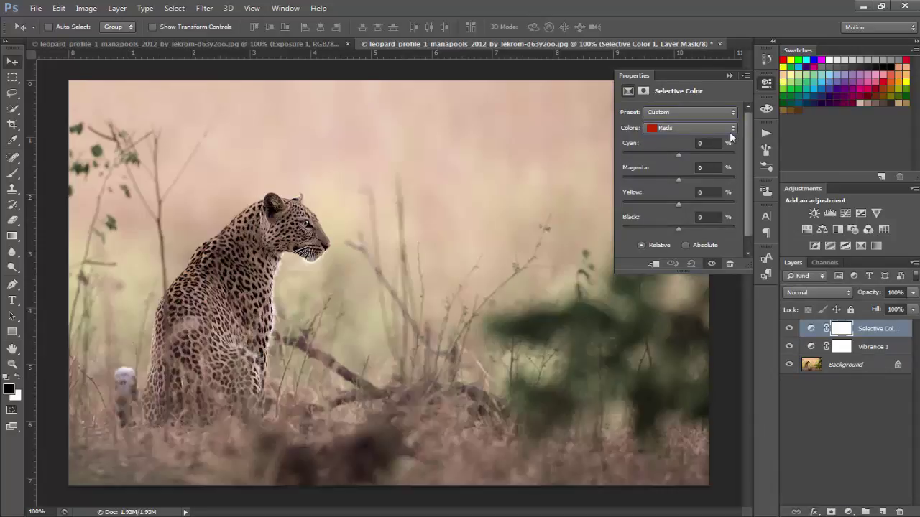
{"action": "left_click", "coordinate": [730, 132]}
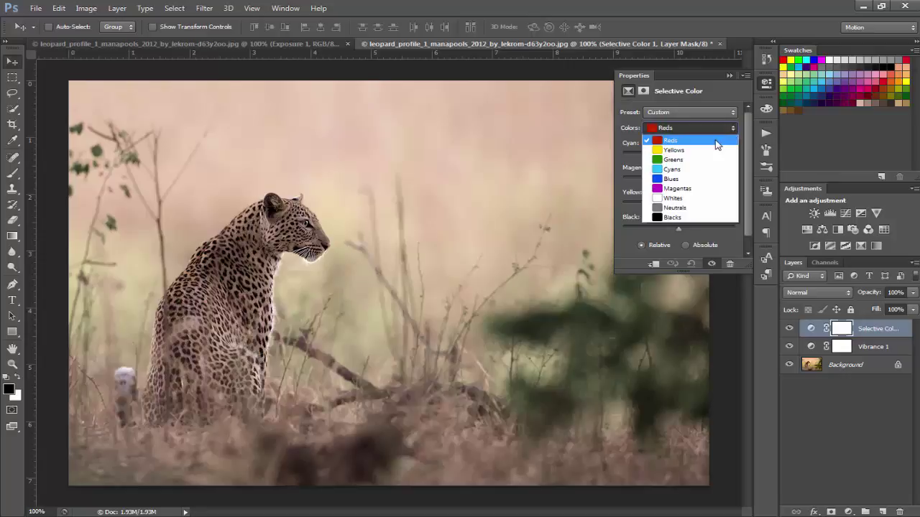
{"action": "left_click", "coordinate": [715, 141]}
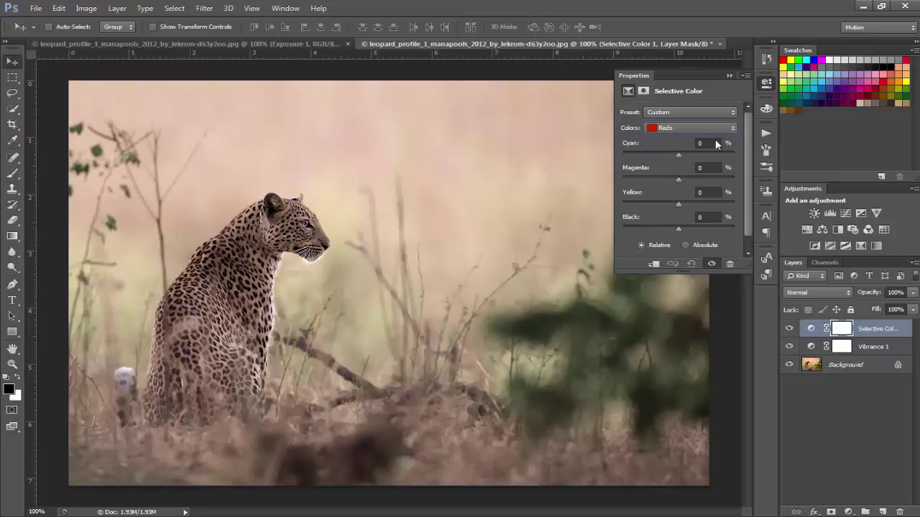
{"action": "left_click", "coordinate": [677, 153]}
Collapse Properties and toggle Selective Color 1 off and on to compare.
{"action": "left_click", "coordinate": [730, 75]}
{"action": "left_click", "coordinate": [789, 328]}
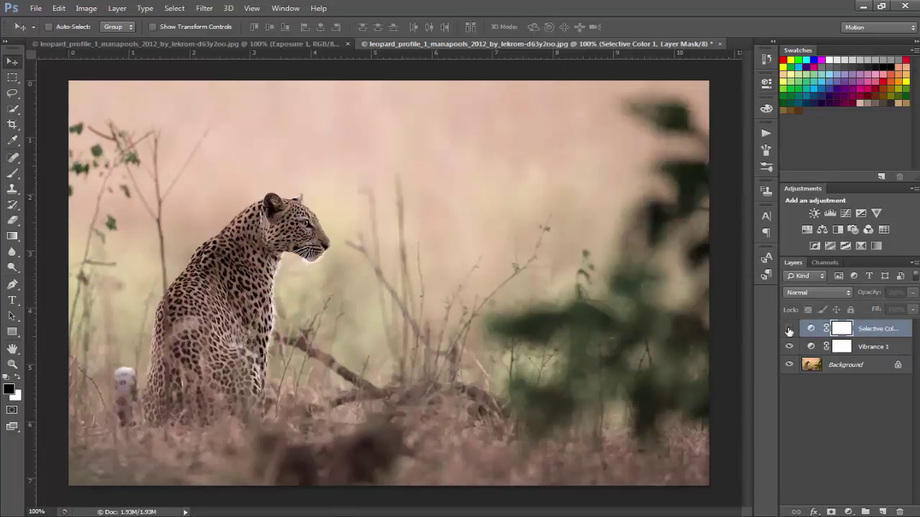
{"action": "left_click", "coordinate": [789, 329]}
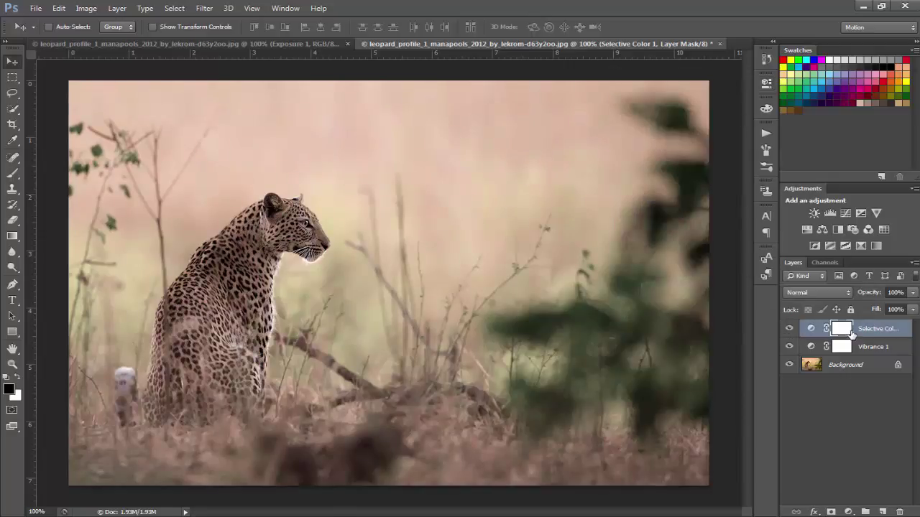
{"action": "left_click", "coordinate": [848, 512]}
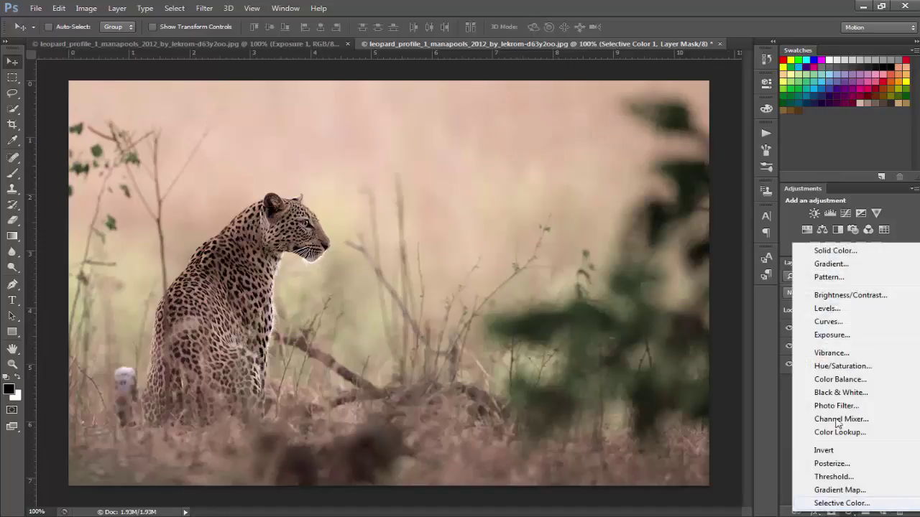
Add an Exposure layer with a Custom preset and Exposure +0.17.
{"action": "left_click", "coordinate": [834, 335]}
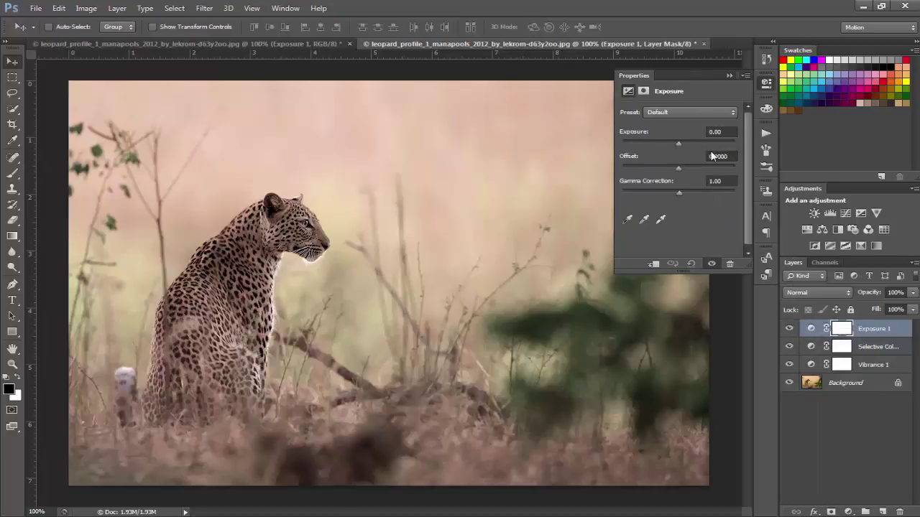
{"action": "left_click", "coordinate": [690, 112]}
{"action": "left_click", "coordinate": [678, 192]}
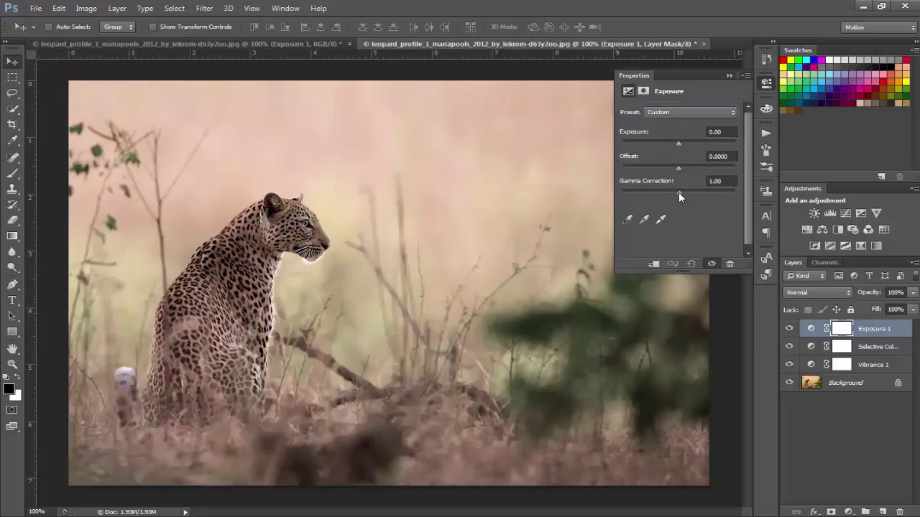
{"action": "left_click", "coordinate": [679, 143]}
{"action": "left_click_drag", "start_coordinate": [679, 143], "coordinate": [680, 143]}
{"action": "left_click", "coordinate": [679, 143]}
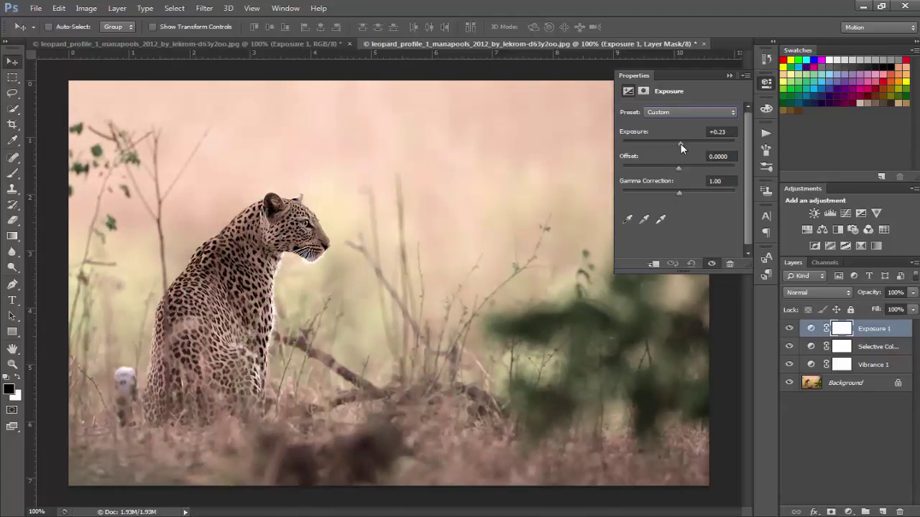
{"action": "left_click", "coordinate": [728, 131]}
{"action": "left_click", "coordinate": [724, 132]}
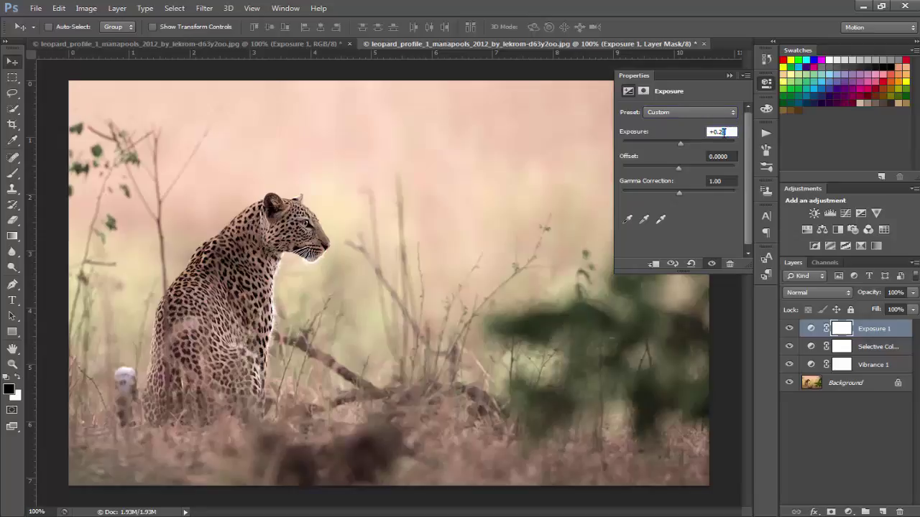
{"action": "key", "text": "BackSpace"}
{"action": "type", "text": "17"}
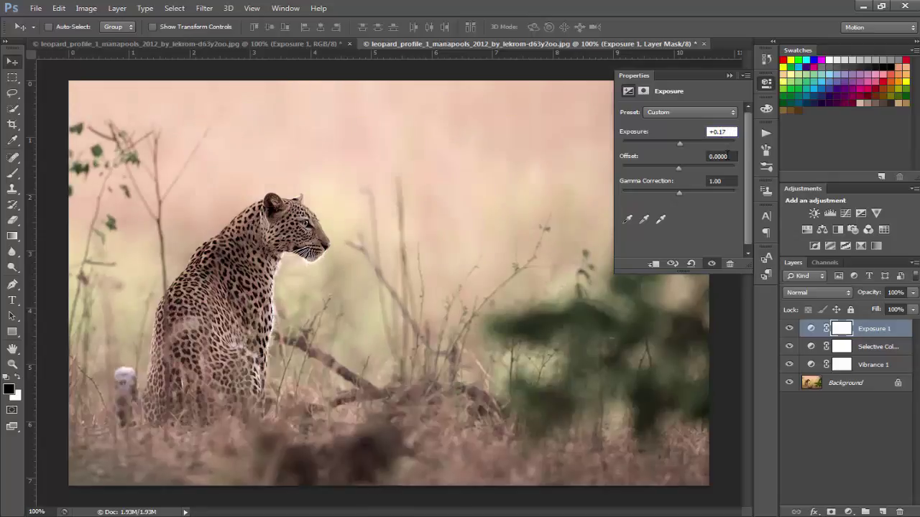
Set the Exposure layer's Offset to -0.0026 and Gamma Correction to 1.07.
{"action": "left_click_drag", "start_coordinate": [729, 156], "coordinate": [723, 156]}
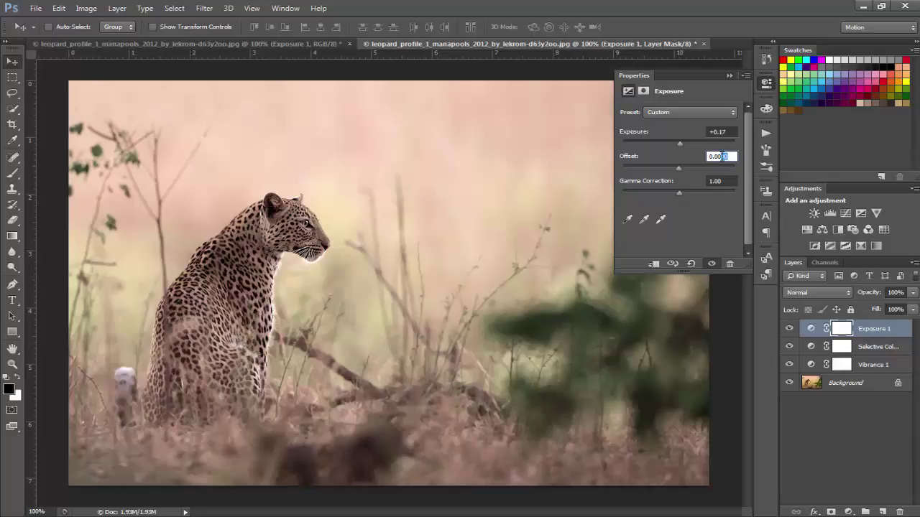
{"action": "type", "text": "26"}
{"action": "left_click_drag", "start_coordinate": [680, 195], "coordinate": [680, 193]}
{"action": "left_click", "coordinate": [718, 181]}
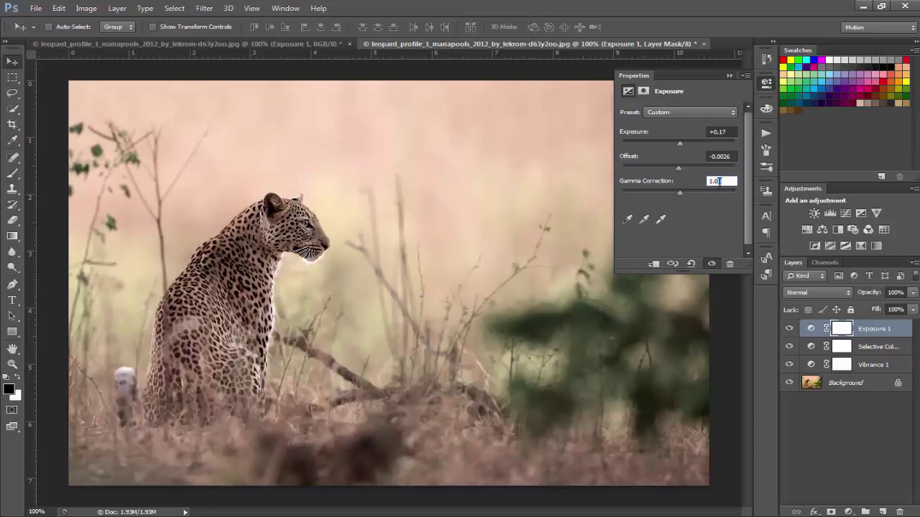
{"action": "type", "text": "1.07"}
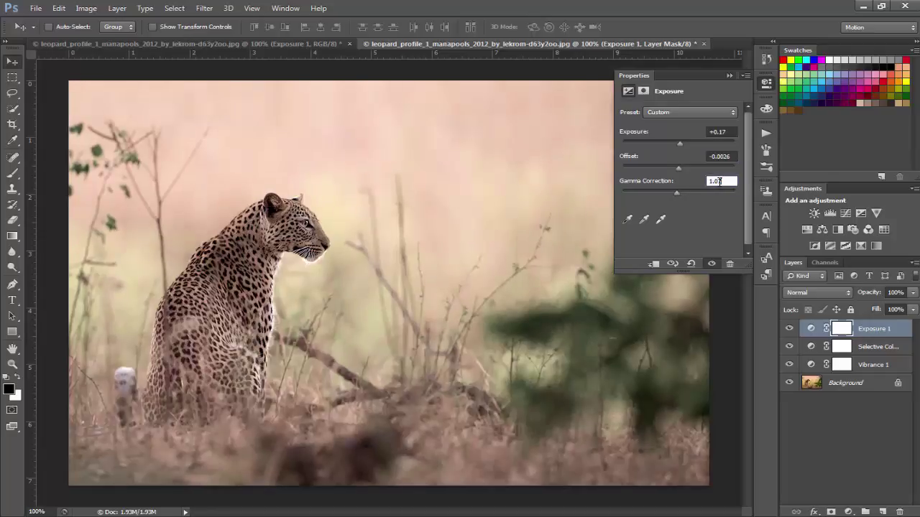
Collapse Properties and toggle Exposure 1 off and on to compare.
{"action": "left_click", "coordinate": [727, 77]}
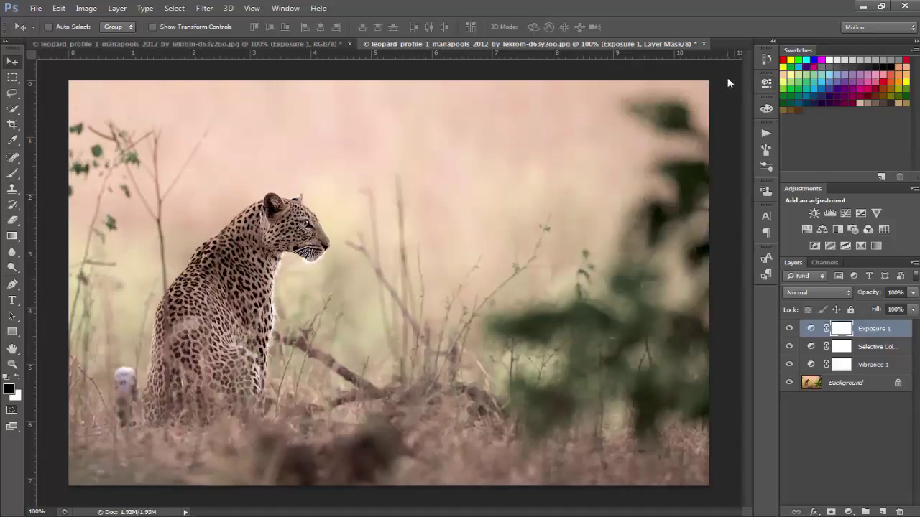
{"action": "left_click", "coordinate": [790, 330]}
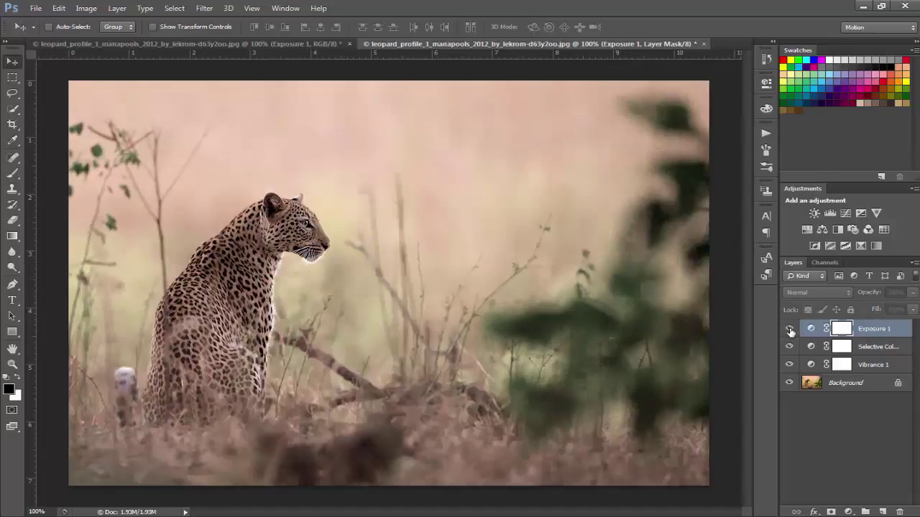
{"action": "left_click", "coordinate": [789, 328]}
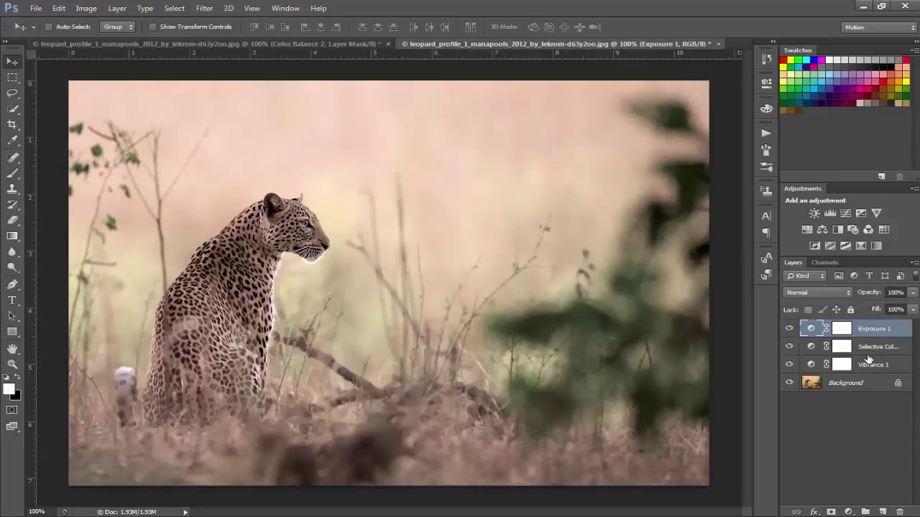
Add a Color Balance layer pushing Midtones toward red (about +16), green and blue.
{"action": "left_click", "coordinate": [848, 512]}
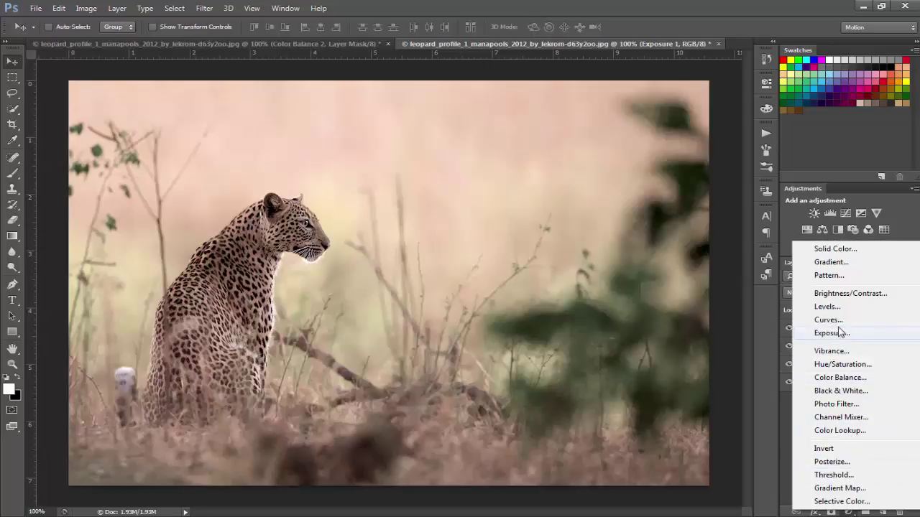
{"action": "left_click", "coordinate": [841, 377]}
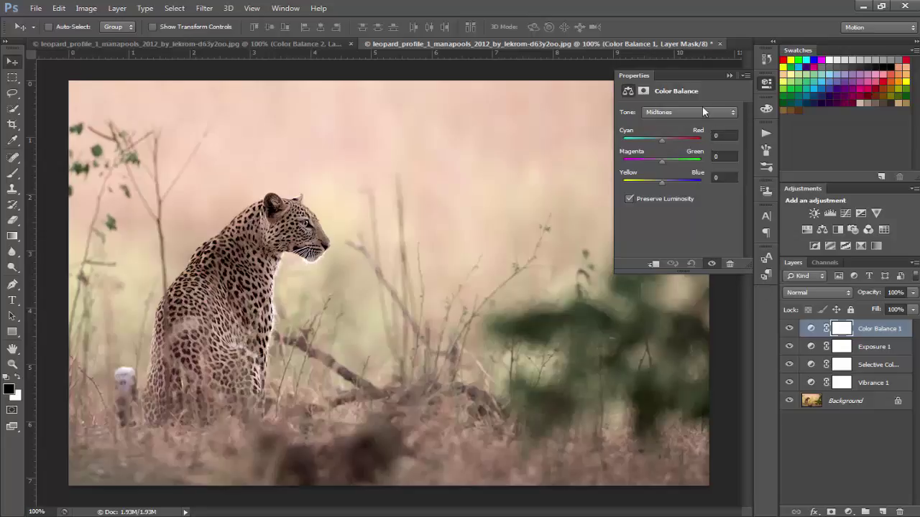
{"action": "left_click", "coordinate": [733, 115]}
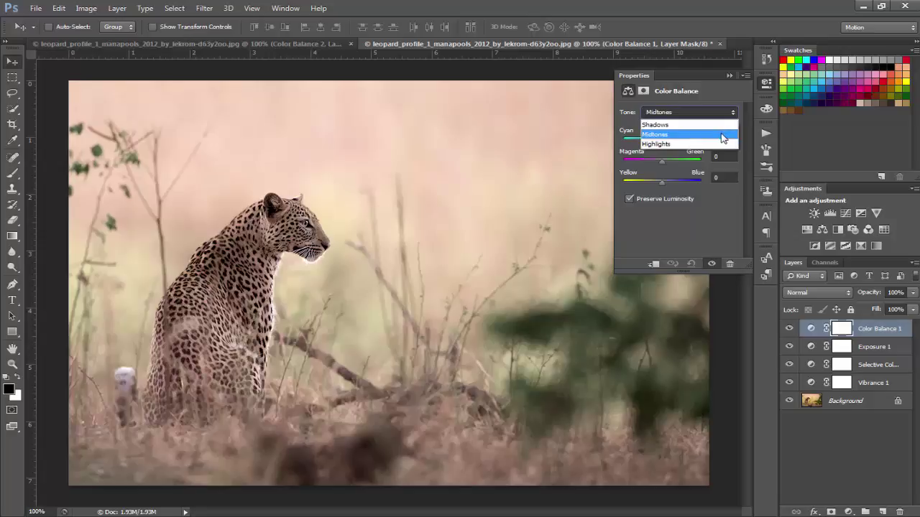
{"action": "left_click", "coordinate": [723, 134]}
{"action": "left_click_drag", "start_coordinate": [662, 146], "coordinate": [668, 146]}
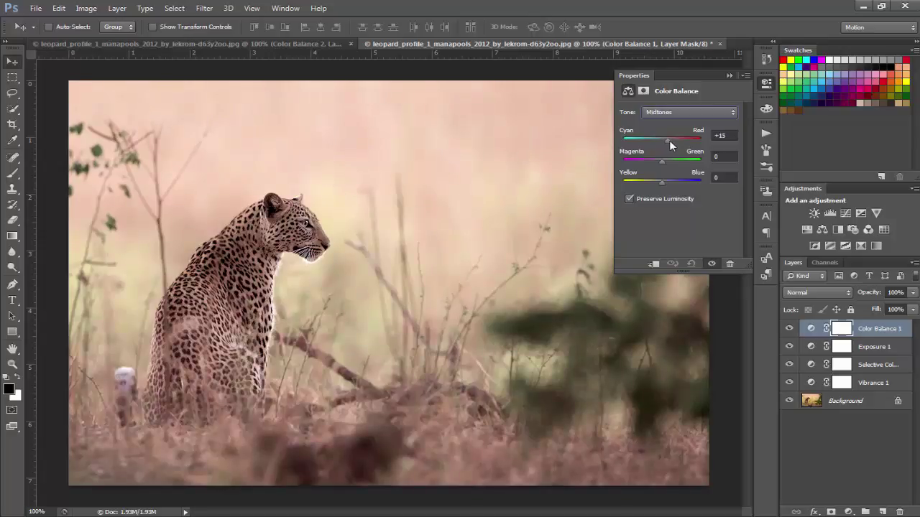
{"action": "left_click_drag", "start_coordinate": [670, 146], "coordinate": [670, 145]}
{"action": "left_click_drag", "start_coordinate": [663, 161], "coordinate": [665, 160]}
{"action": "left_click_drag", "start_coordinate": [663, 181], "coordinate": [666, 179]}
Collapse Properties and toggle Color Balance 1 off and on to compare.
{"action": "left_click", "coordinate": [729, 75]}
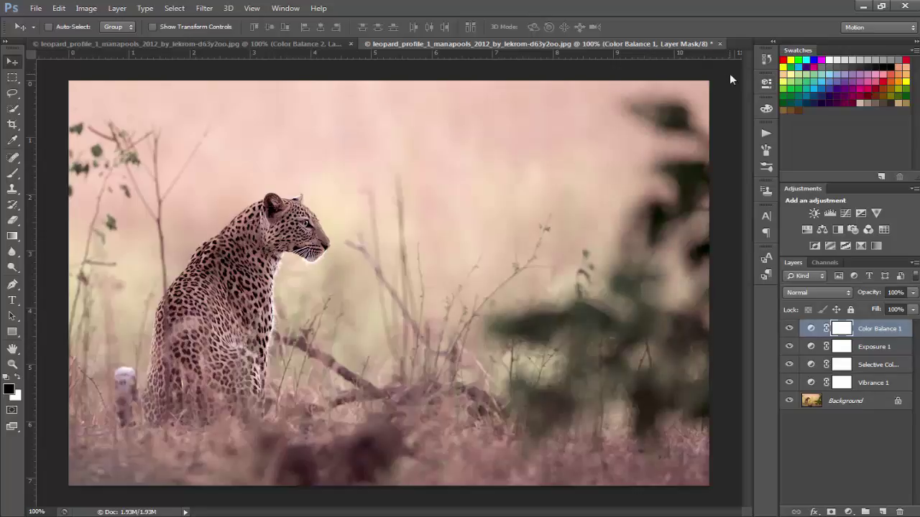
{"action": "left_click", "coordinate": [789, 328]}
{"action": "left_click", "coordinate": [790, 329]}
{"action": "left_click", "coordinate": [849, 512]}
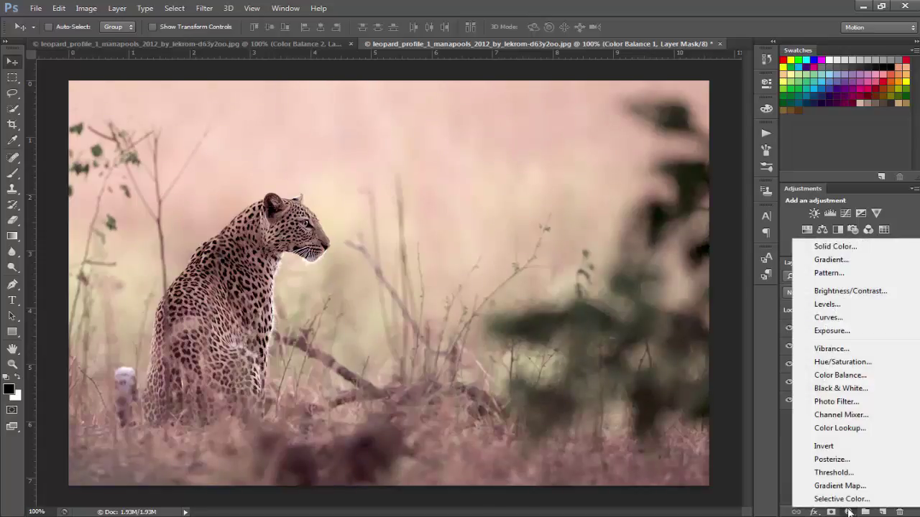
Add a Brightness/Contrast layer with raised Brightness and Contrast lowered to -12.
{"action": "left_click", "coordinate": [850, 291]}
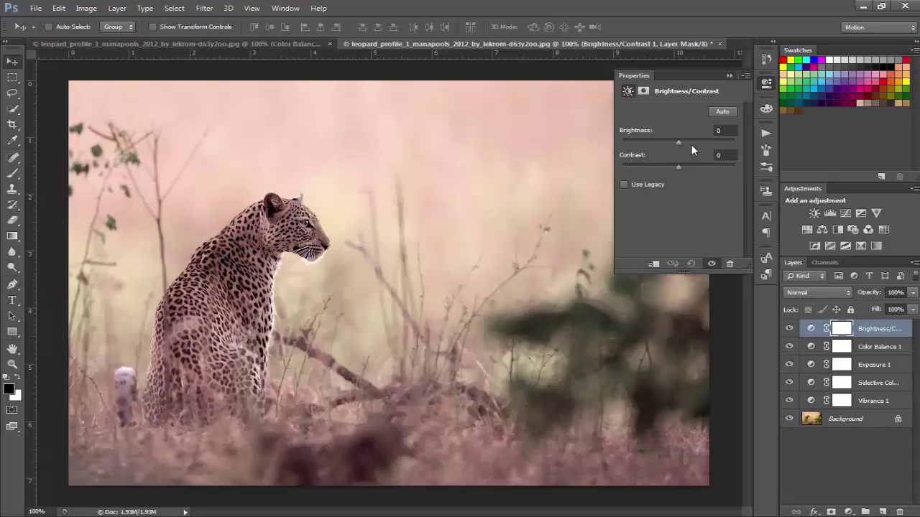
{"action": "left_click_drag", "start_coordinate": [679, 142], "coordinate": [704, 141]}
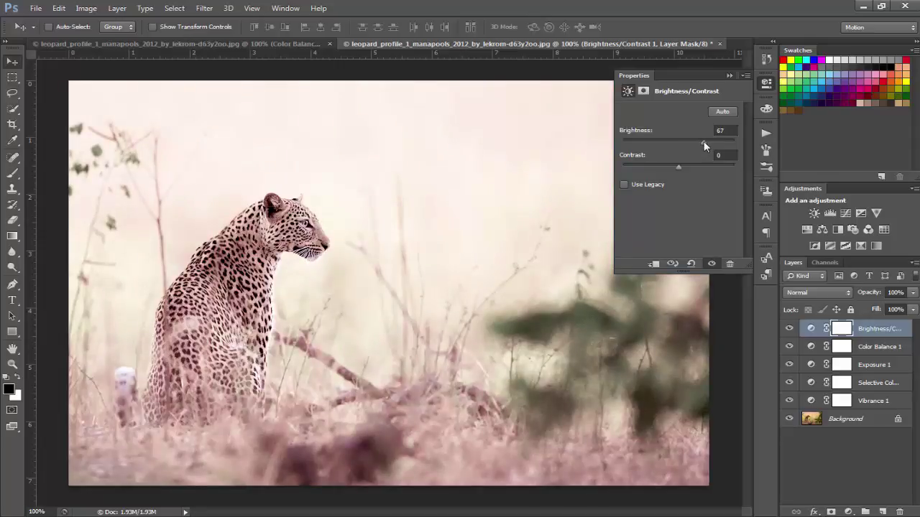
{"action": "left_click_drag", "start_coordinate": [679, 165], "coordinate": [665, 165]}
Collapse Properties and toggle Brightness/Contrast 1 off and on to compare.
{"action": "left_click", "coordinate": [731, 76]}
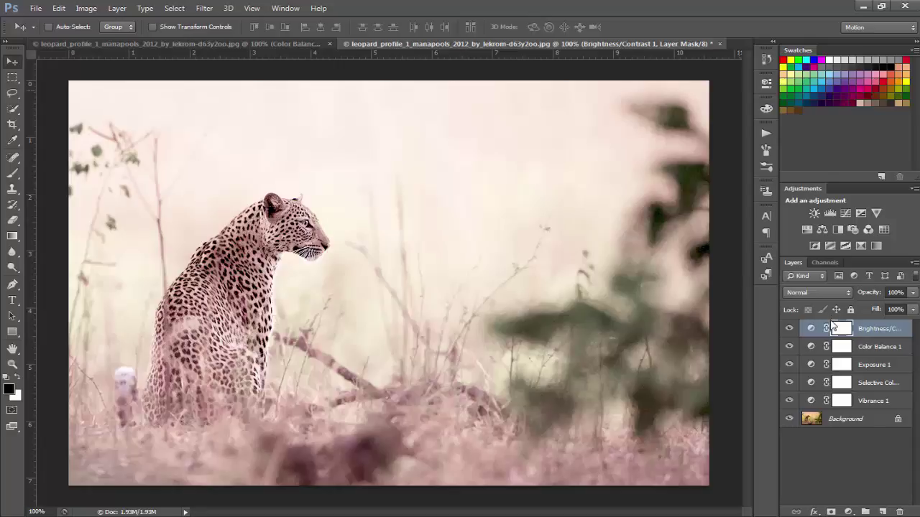
{"action": "left_click", "coordinate": [790, 329]}
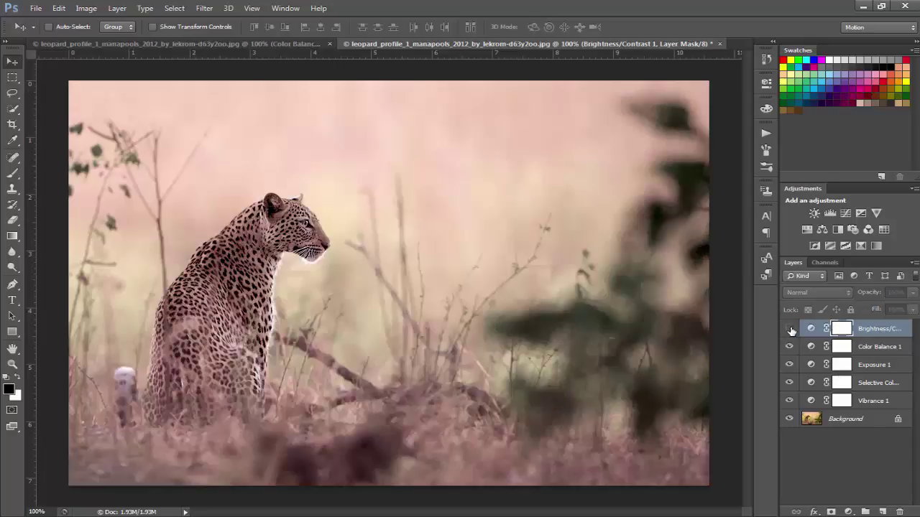
{"action": "left_click", "coordinate": [790, 329]}
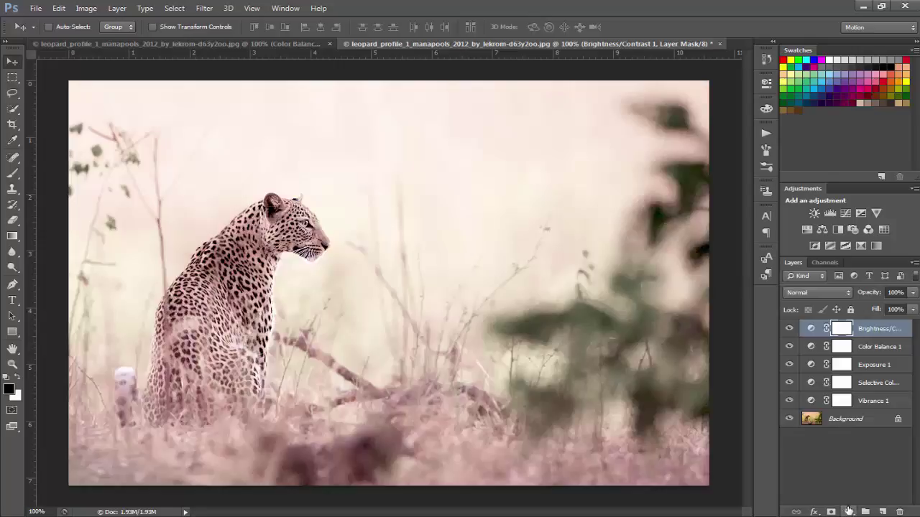
{"action": "left_click", "coordinate": [849, 511]}
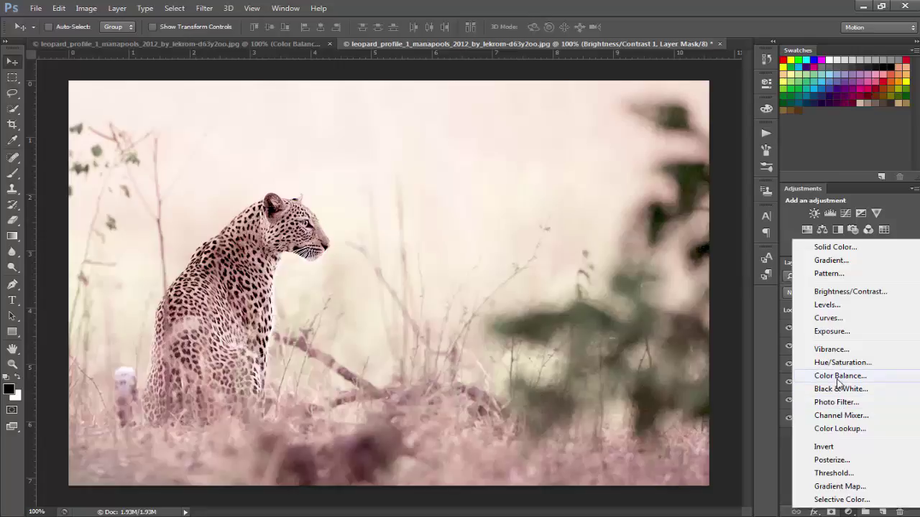
Add Color Balance 2 with Midtones Cyan-Red -8 and Magenta-Green +2, targeting the layer itself.
{"action": "left_click", "coordinate": [838, 383]}
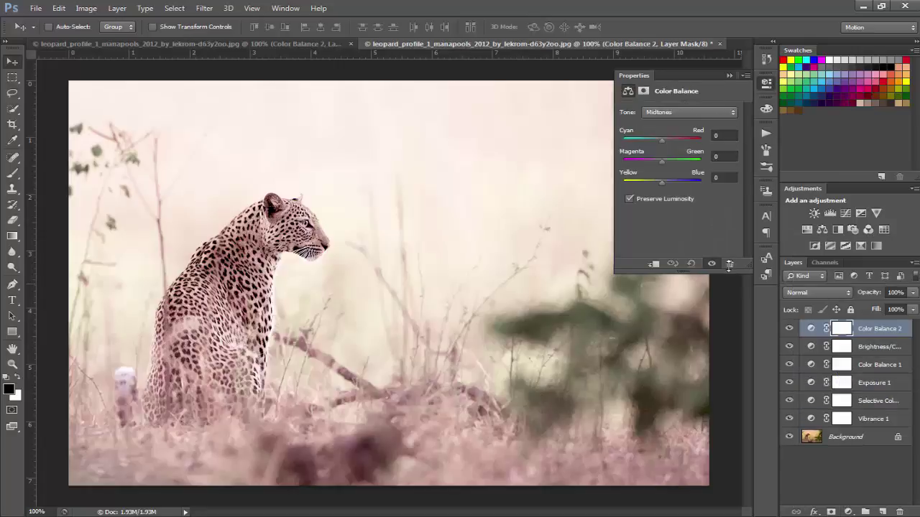
{"action": "left_click", "coordinate": [732, 113]}
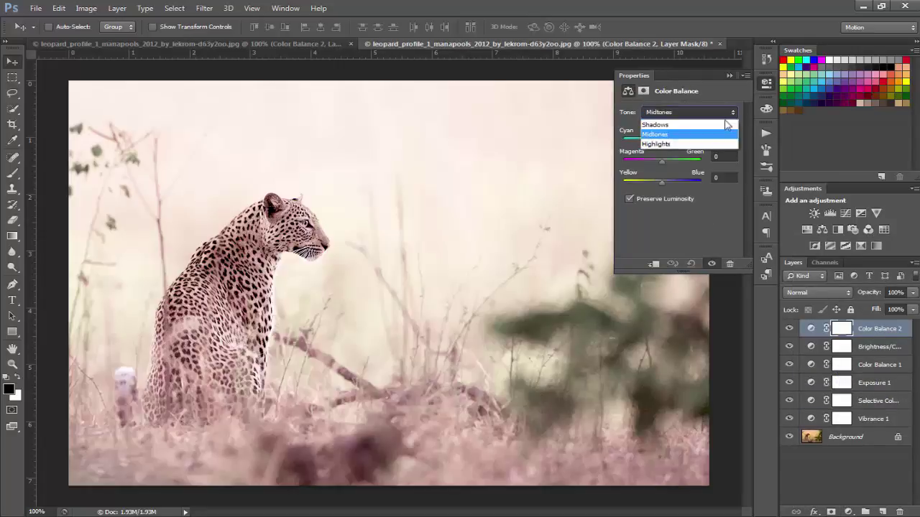
{"action": "left_click", "coordinate": [702, 135]}
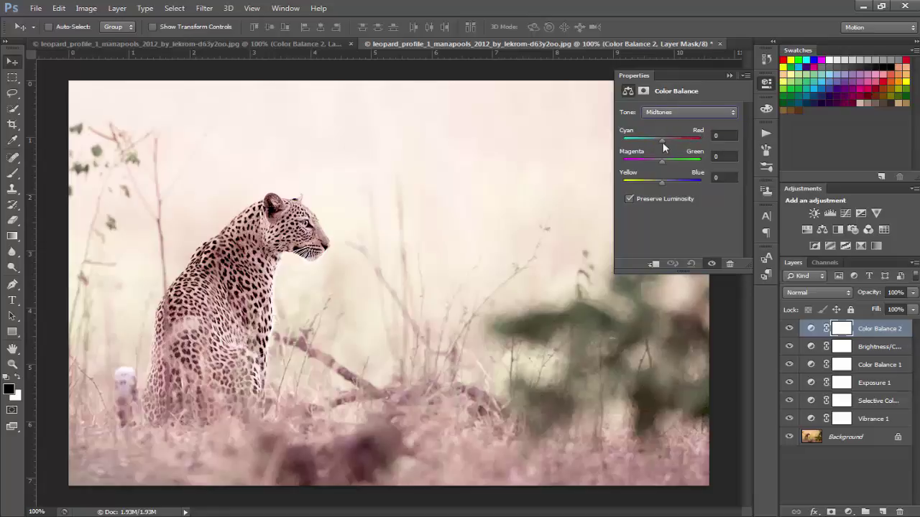
{"action": "left_click_drag", "start_coordinate": [662, 141], "coordinate": [662, 147]}
{"action": "left_click_drag", "start_coordinate": [662, 162], "coordinate": [654, 184]}
{"action": "left_click", "coordinate": [730, 76]}
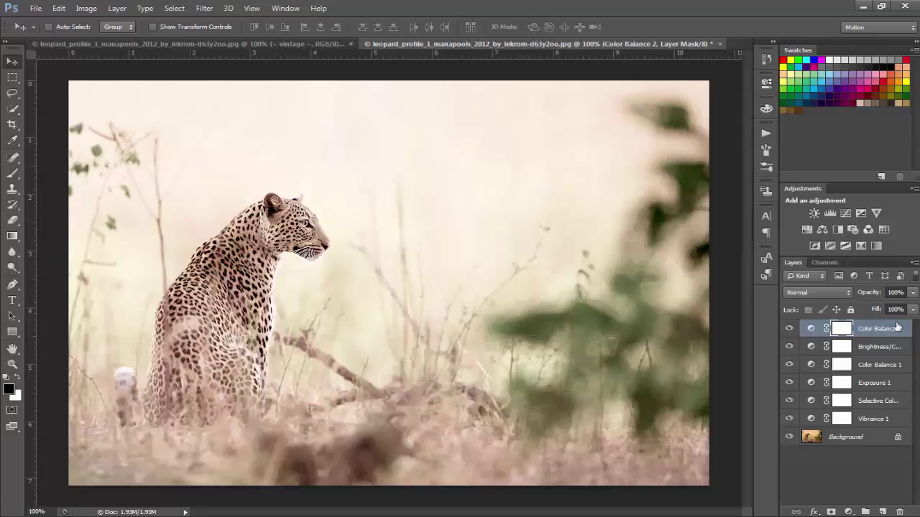
{"action": "key", "text": "ctrl+2"}
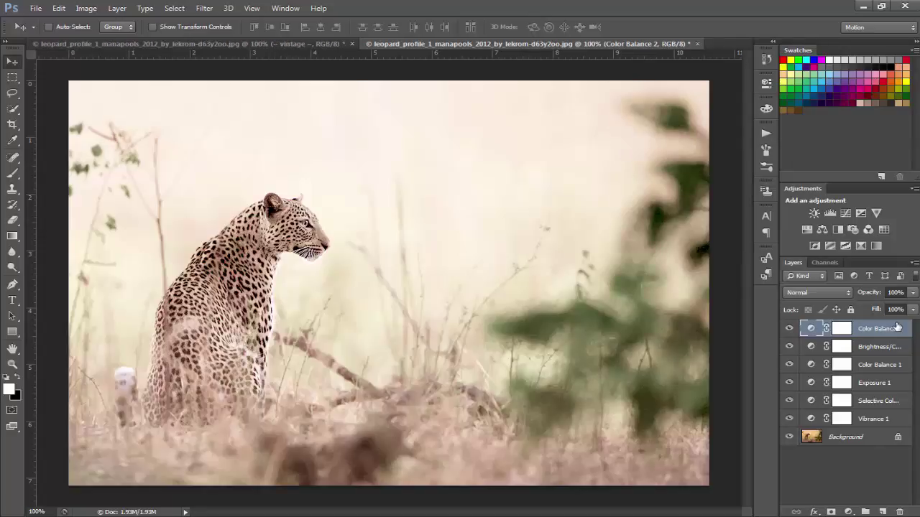
Add a Solid Color fill layer with colour #8b7259.
{"action": "left_click", "coordinate": [848, 512]}
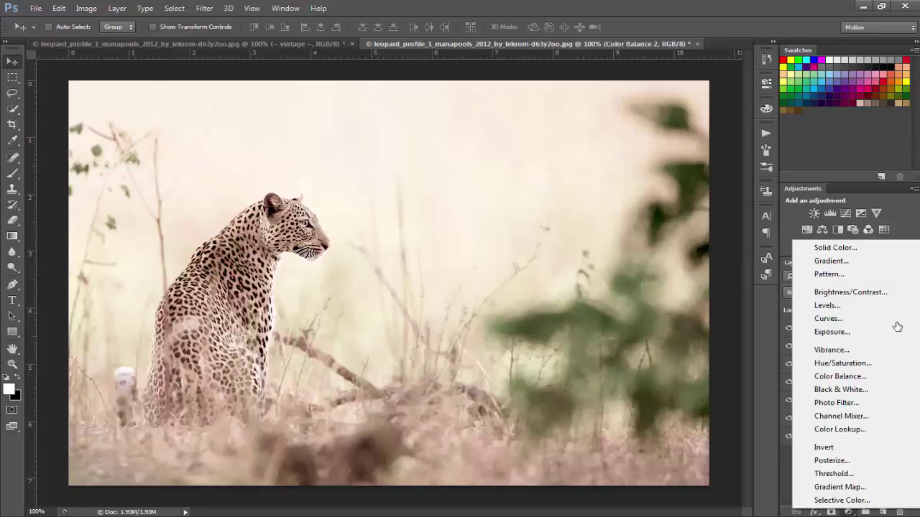
{"action": "key", "text": "Up"}
{"action": "key", "text": "Up"}
{"action": "key", "text": "Return"}
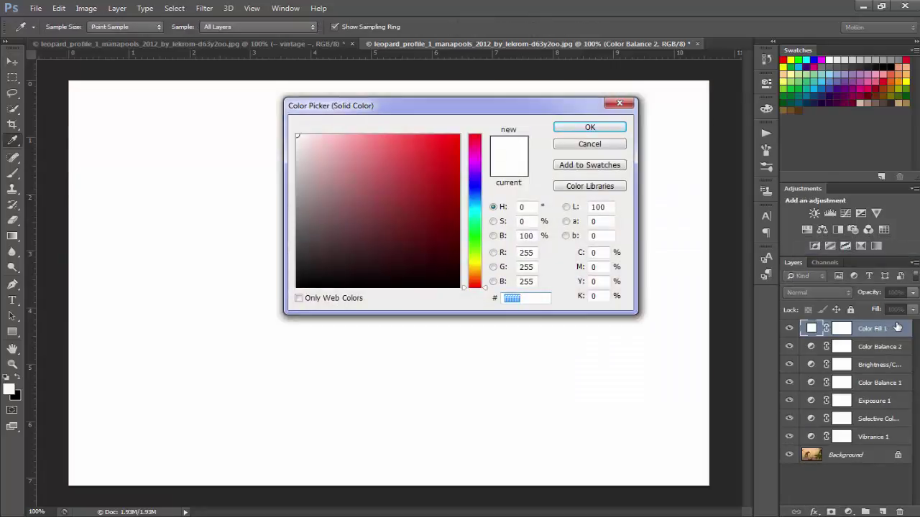
{"action": "key", "text": "BackSpace"}
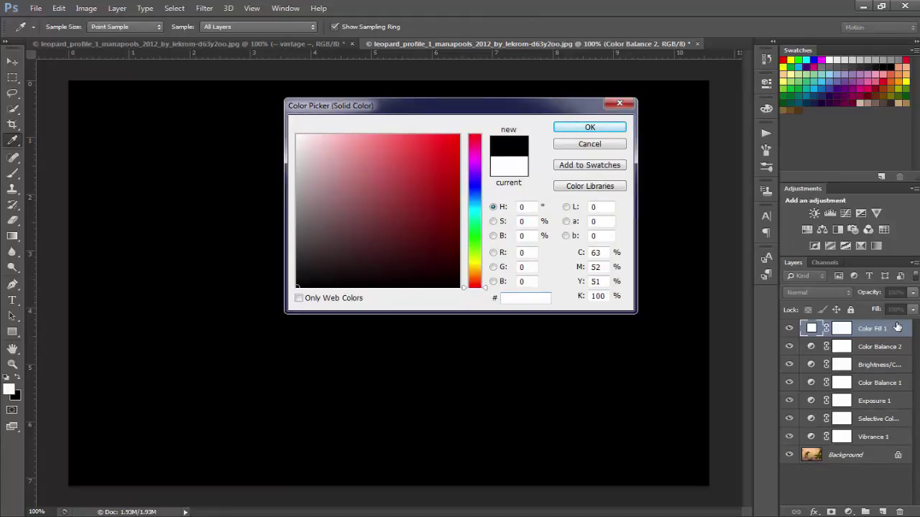
{"action": "type", "text": "8b"}
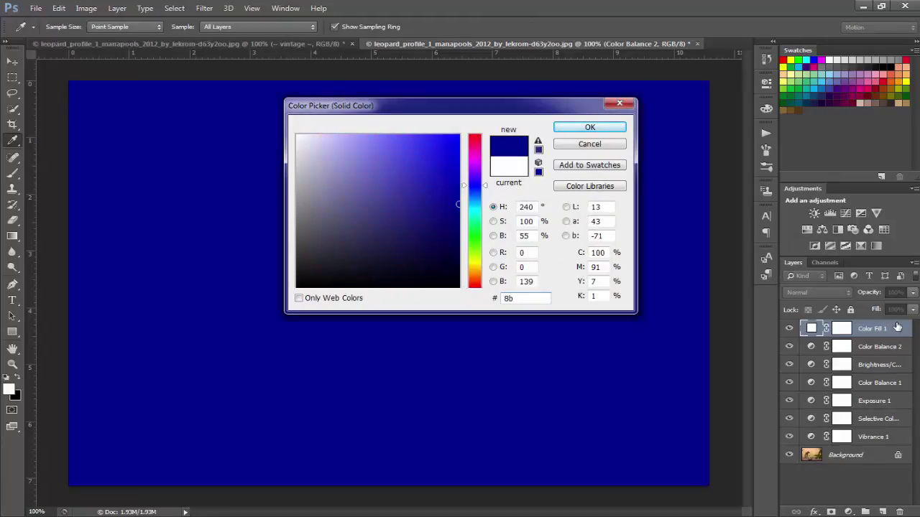
{"action": "type", "text": "725"}
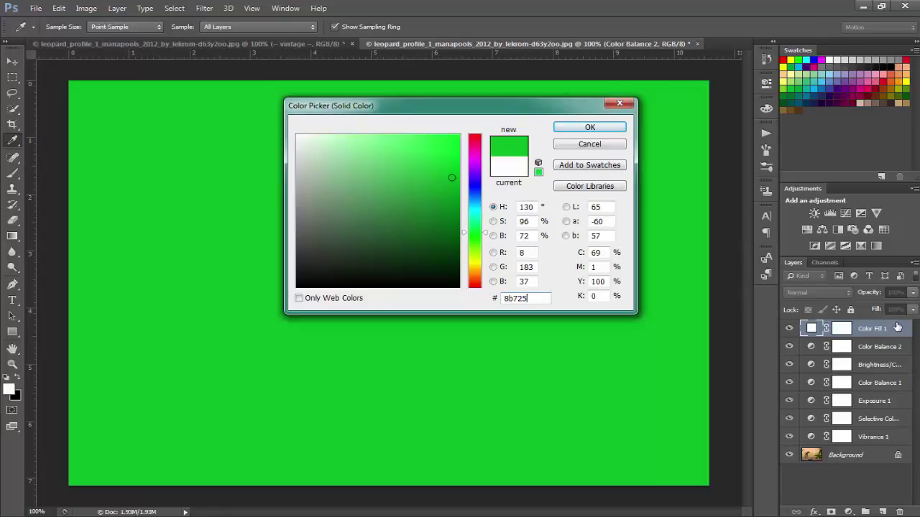
{"action": "type", "text": "9"}
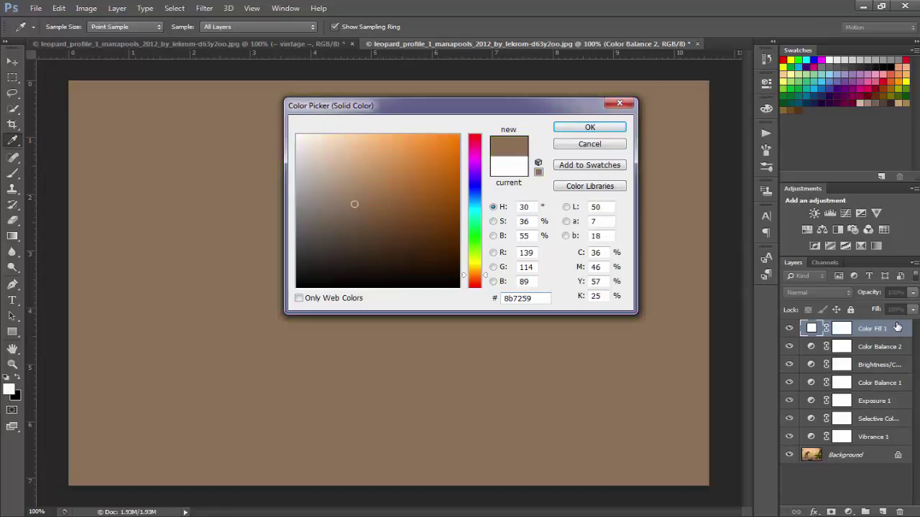
{"action": "key", "text": "Return"}
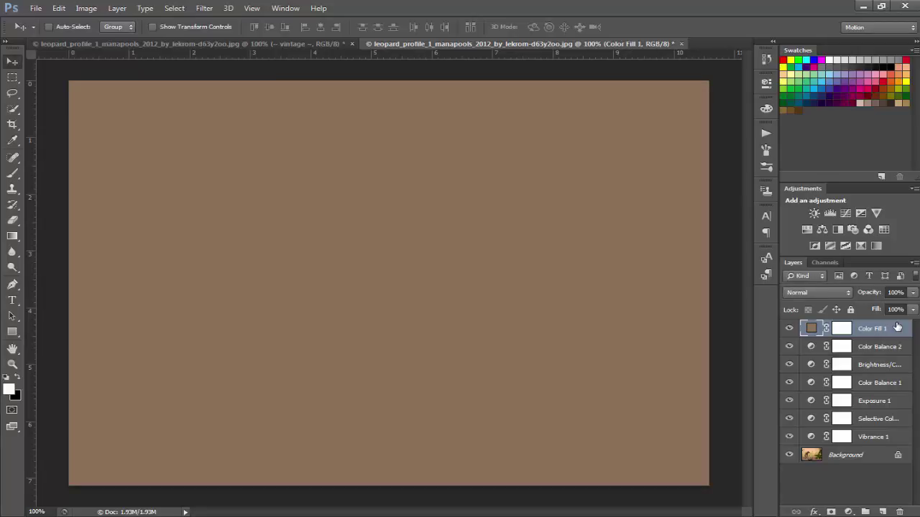
Set Color Fill 1 to Soft Light blend mode and toggle it to compare.
{"action": "left_click", "coordinate": [818, 292]}
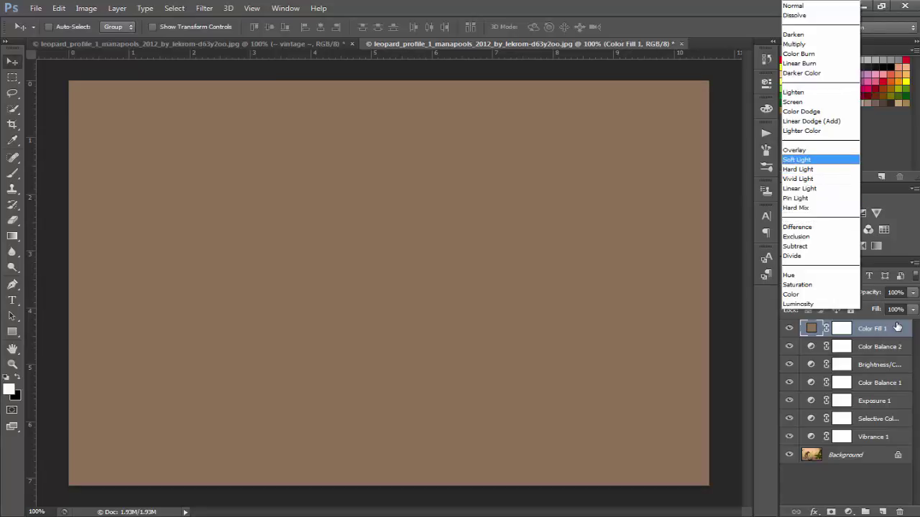
{"action": "key", "text": "Return"}
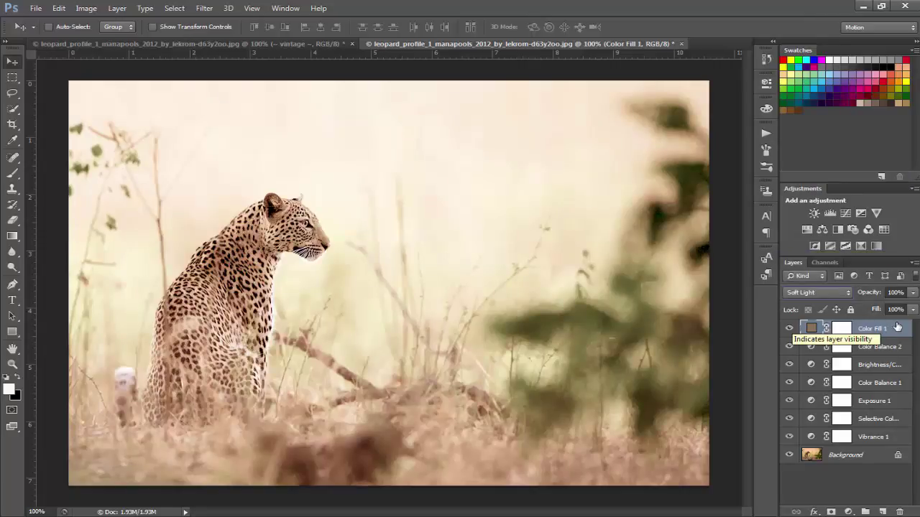
{"action": "left_click", "coordinate": [789, 329]}
{"action": "left_click", "coordinate": [789, 329]}
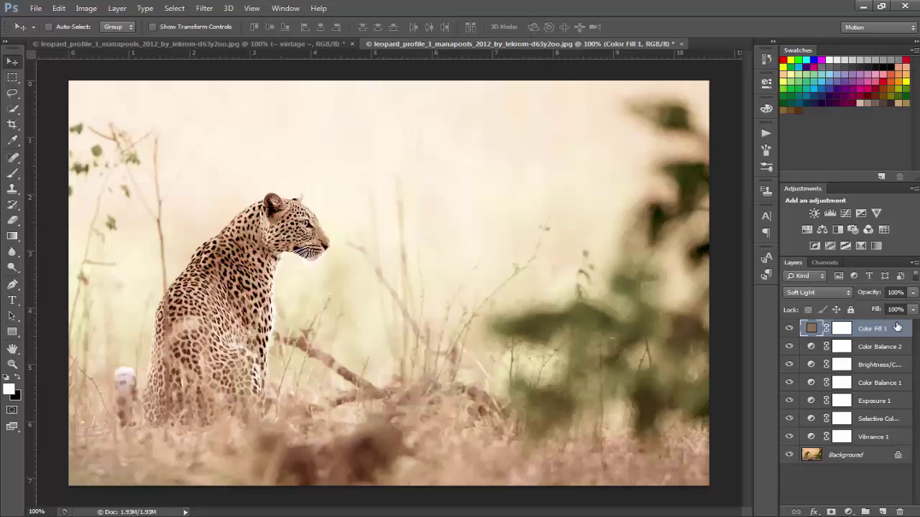
{"action": "left_click", "coordinate": [849, 511]}
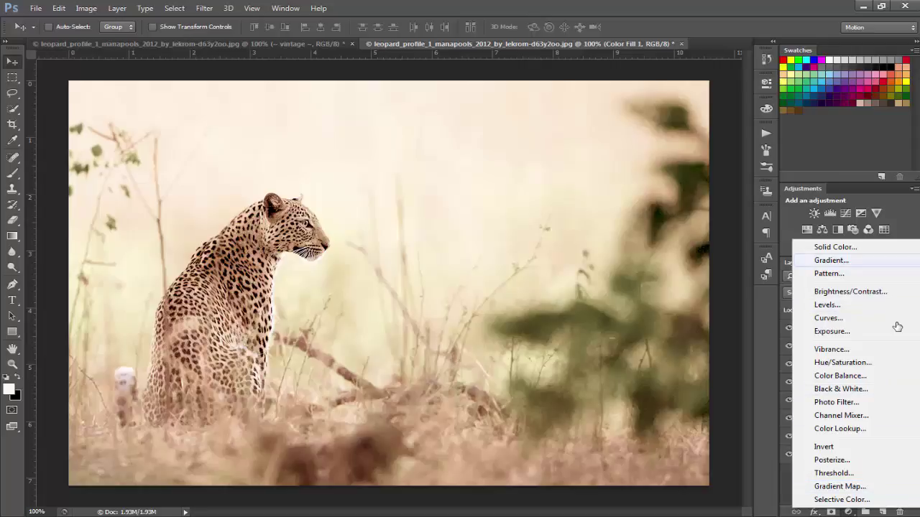
Add a Gradient Fill layer, Radial style, Reverse ticked, black-to-white preset.
{"action": "left_click", "coordinate": [831, 260]}
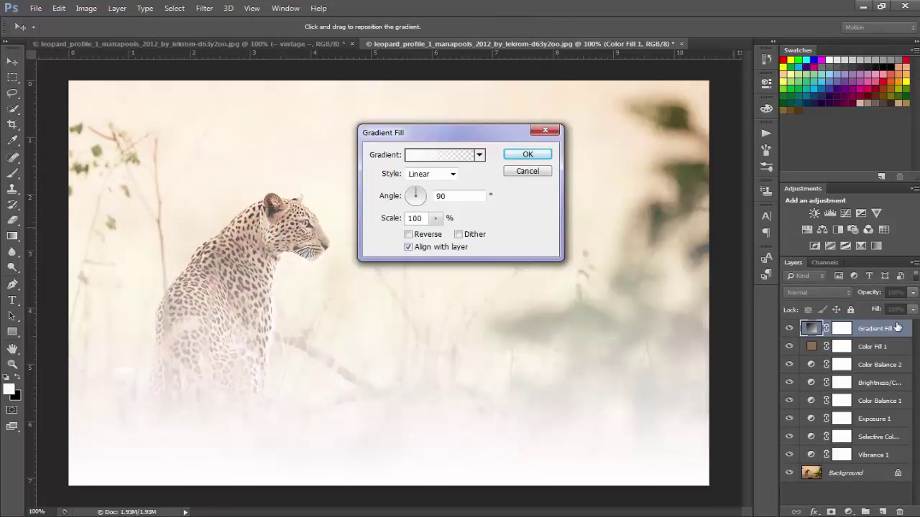
{"action": "left_click", "coordinate": [452, 174]}
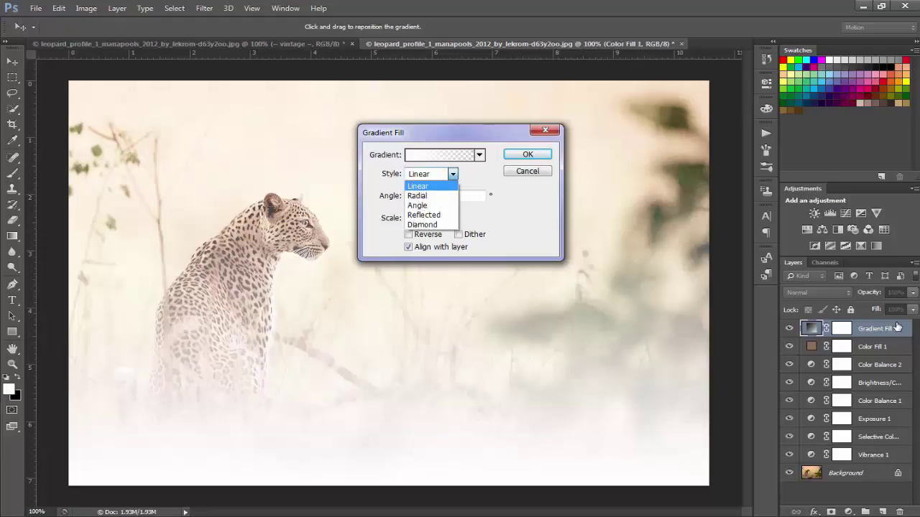
{"action": "left_click", "coordinate": [417, 195]}
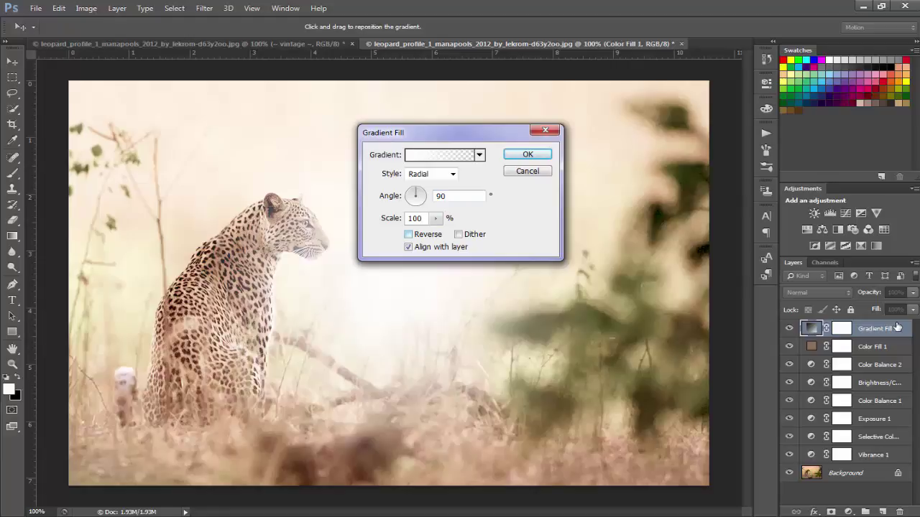
{"action": "left_click", "coordinate": [408, 234]}
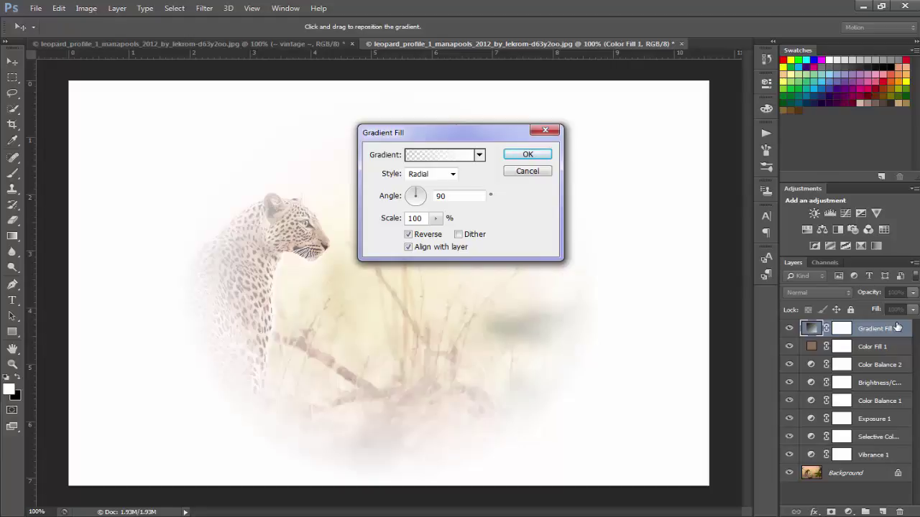
{"action": "left_click", "coordinate": [480, 155]}
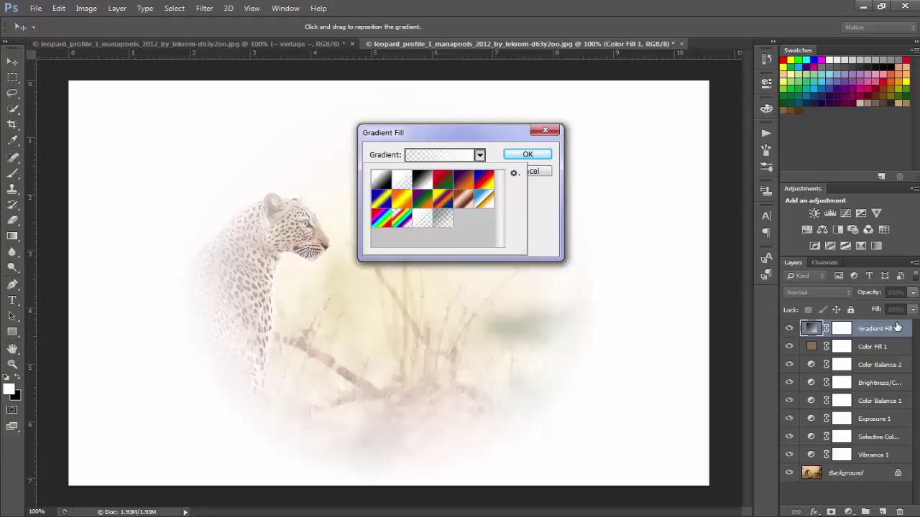
{"action": "key", "text": "Up"}
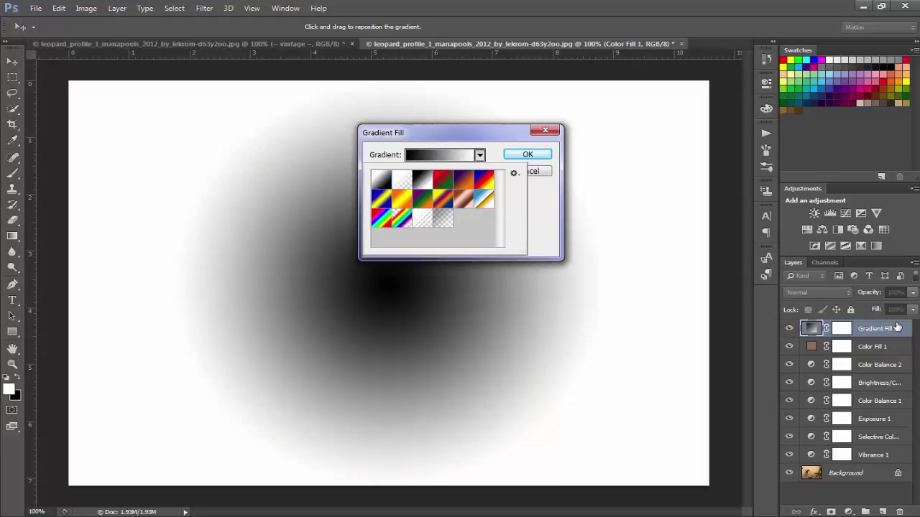
{"action": "key", "text": "Return"}
Switch the gradient to the Foreground to Transparent preset in the Gradient Editor.
{"action": "left_click", "coordinate": [441, 155]}
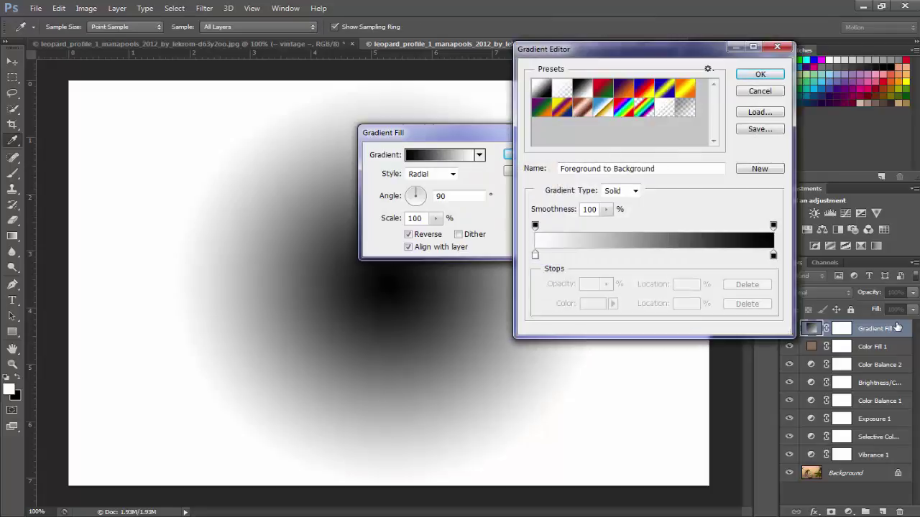
{"action": "left_click", "coordinate": [773, 225]}
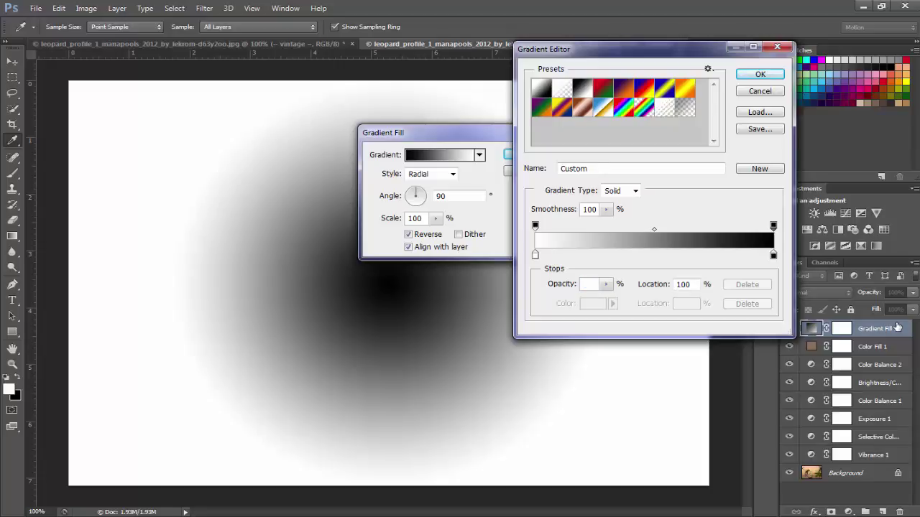
{"action": "left_click", "coordinate": [582, 87]}
{"action": "left_click", "coordinate": [561, 87]}
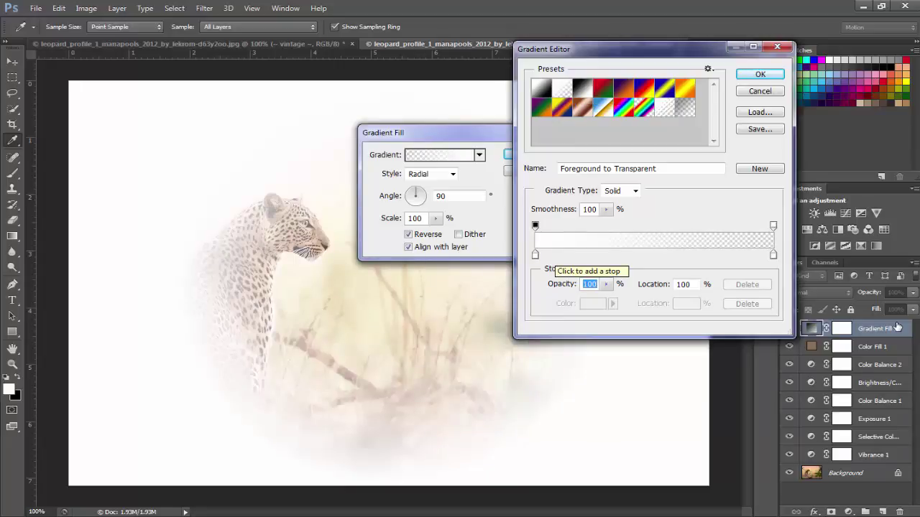
Set both gradient colour stops to #000000.
{"action": "left_click", "coordinate": [534, 254]}
{"action": "double_click", "coordinate": [535, 255]}
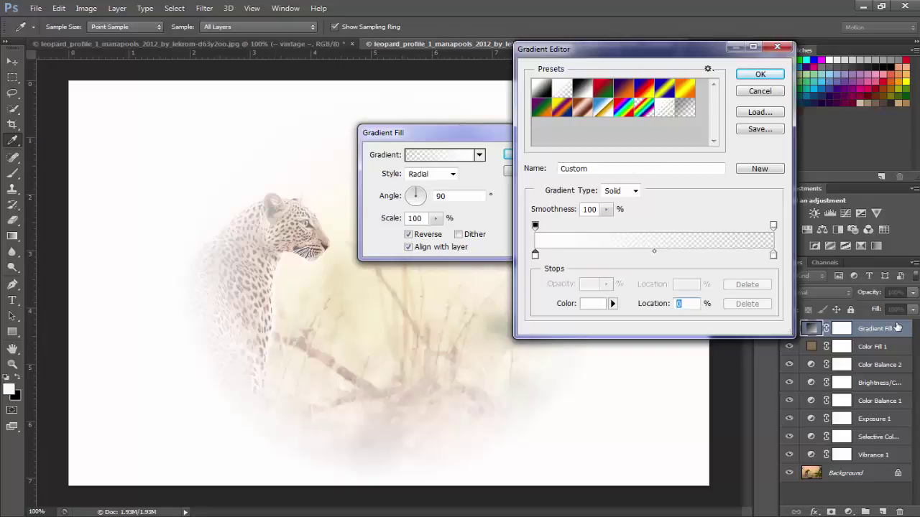
{"action": "type", "text": "000000"}
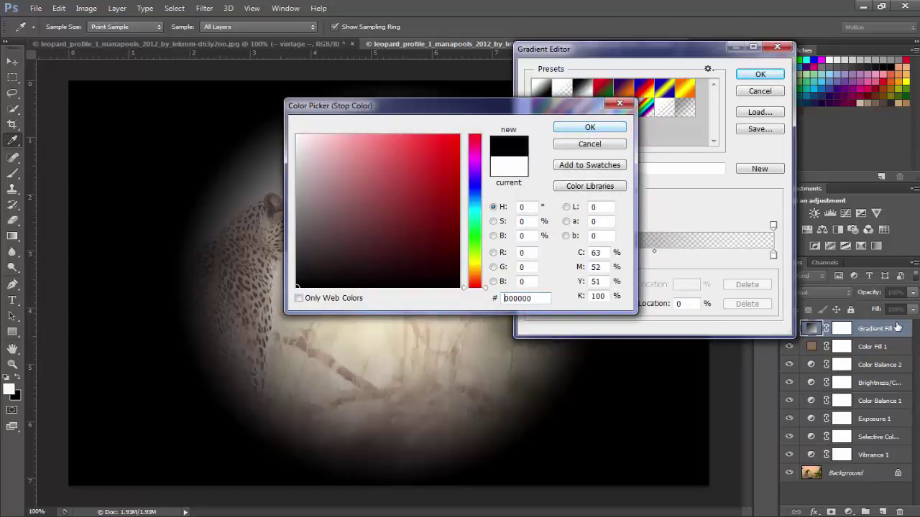
{"action": "key", "text": "Return"}
{"action": "double_click", "coordinate": [773, 254]}
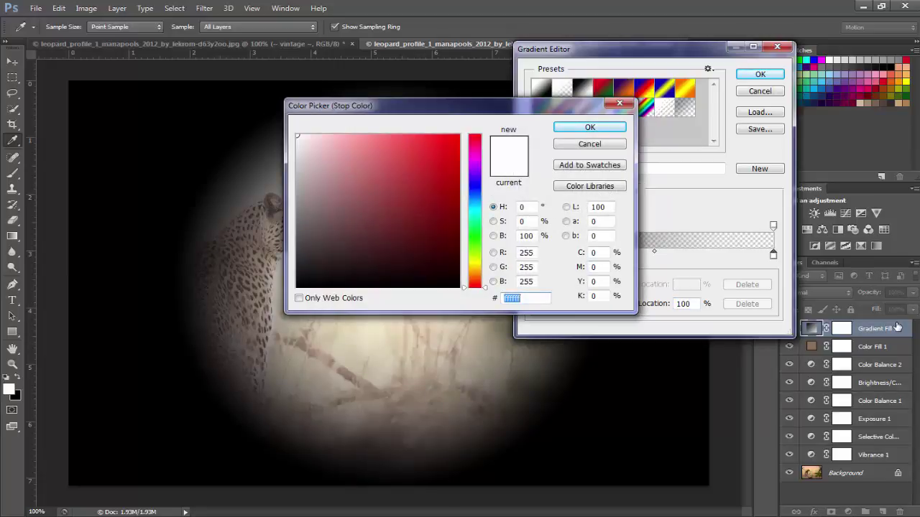
{"action": "type", "text": "000000"}
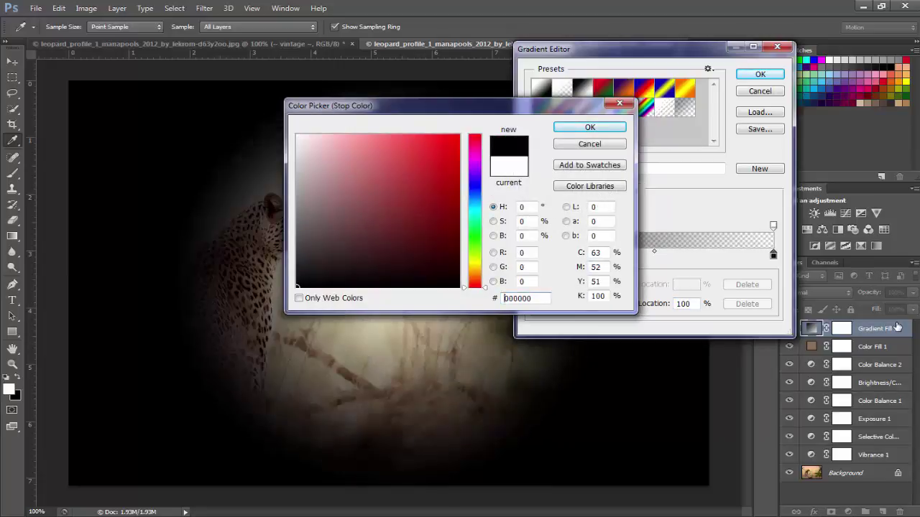
{"action": "key", "text": "Return"}
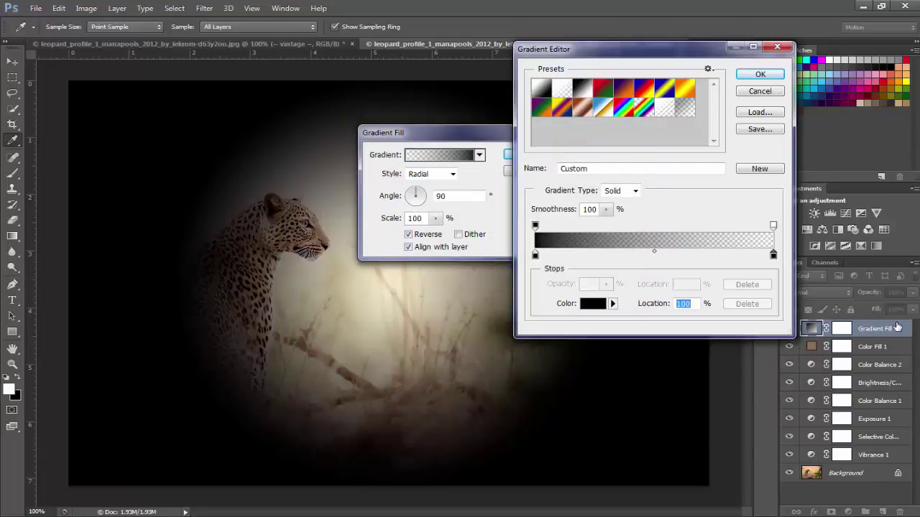
Set the left opacity stop to 60% and confirm the vignette gradient.
{"action": "left_click", "coordinate": [535, 225]}
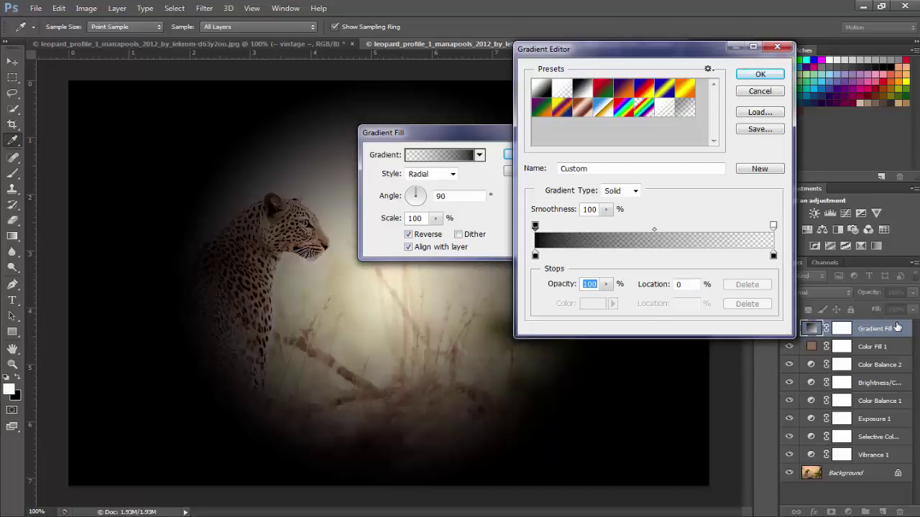
{"action": "type", "text": "60"}
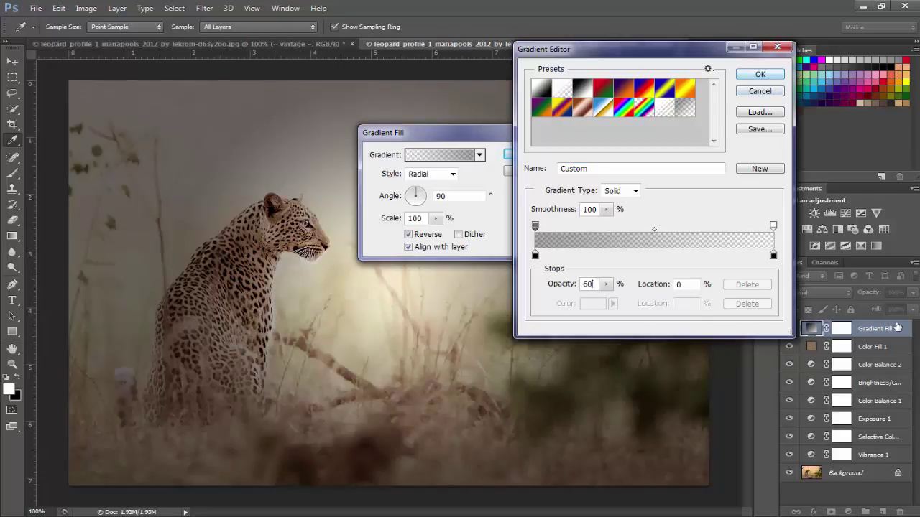
{"action": "key", "text": "Return"}
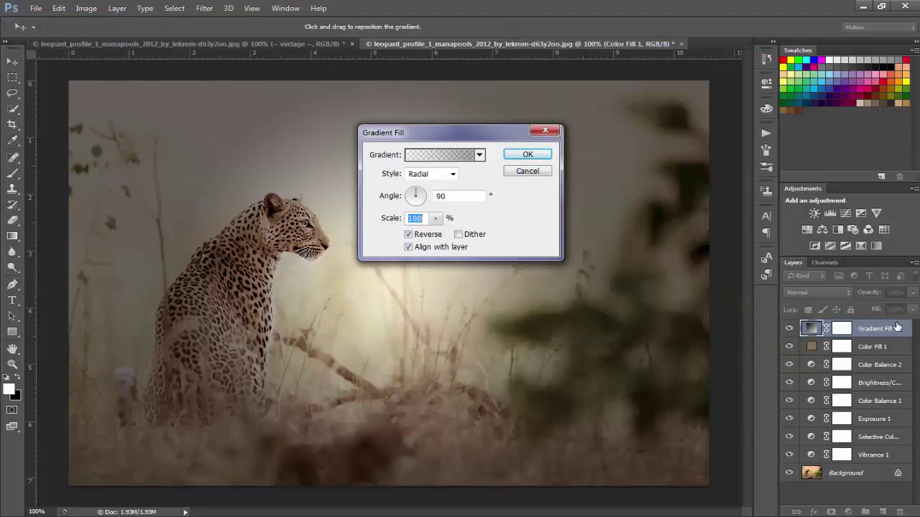
Apply the Gradient Fill 1 vignette and blend it as Soft Light at 79% opacity.
{"action": "key", "text": "Return"}
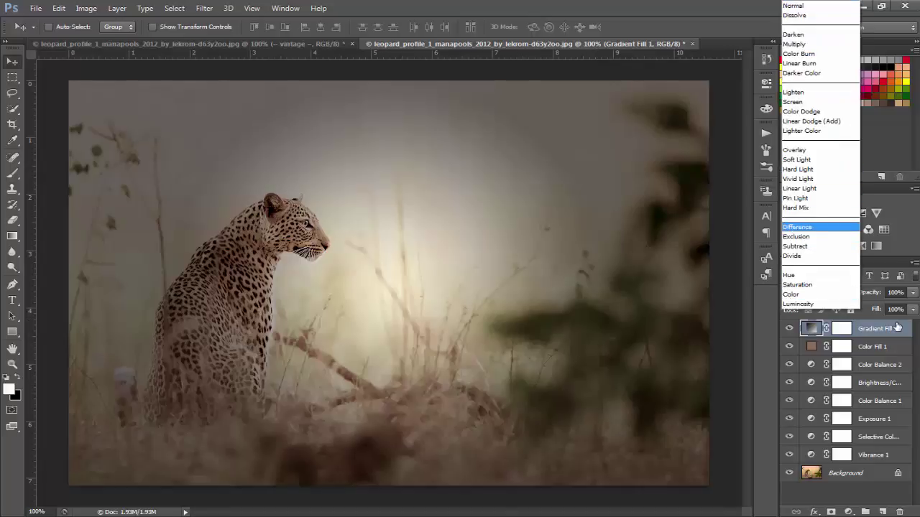
{"action": "key", "text": "Return"}
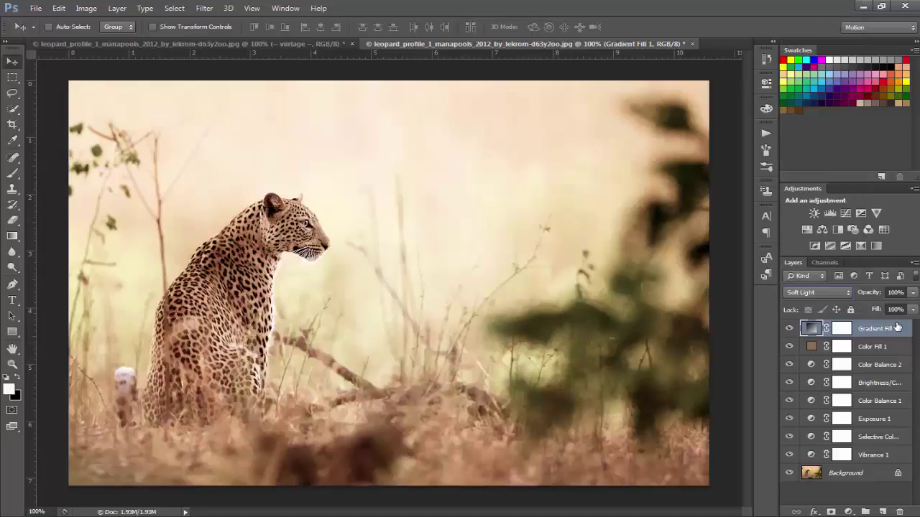
{"action": "key", "text": "Down"}
{"action": "key", "text": "Up"}
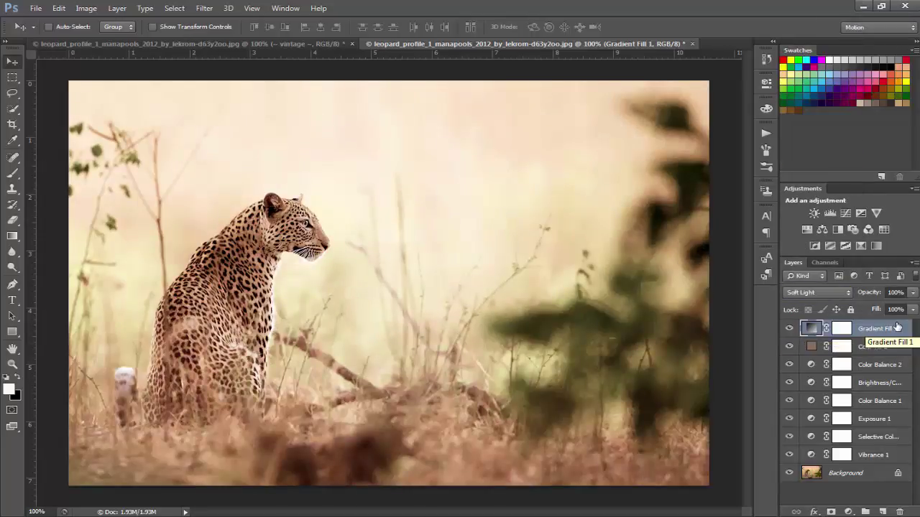
{"action": "key", "text": "Tab"}
{"action": "type", "text": "73"}
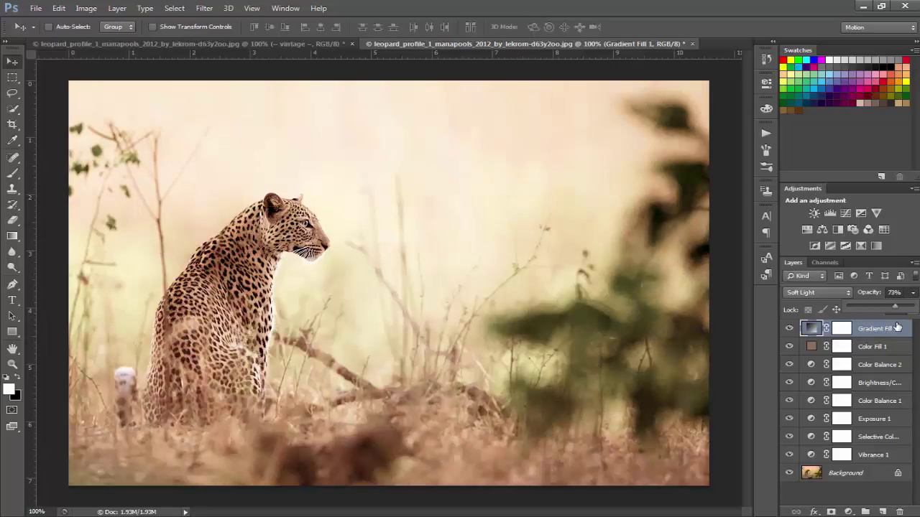
{"action": "type", "text": "79"}
{"action": "key", "text": "Return"}
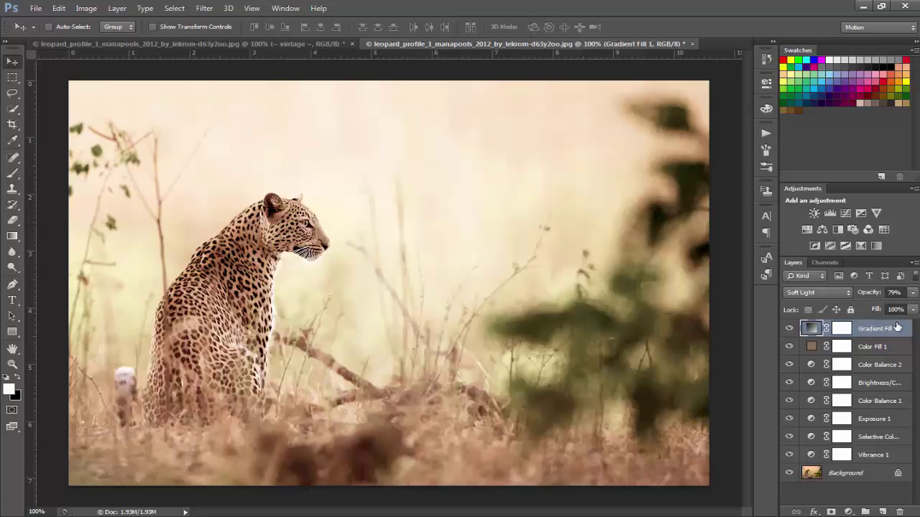
Group all layers above Background into Group 1 and stamp the visible result onto new Layer 1.
{"action": "key", "text": "ctrl+alt+a"}
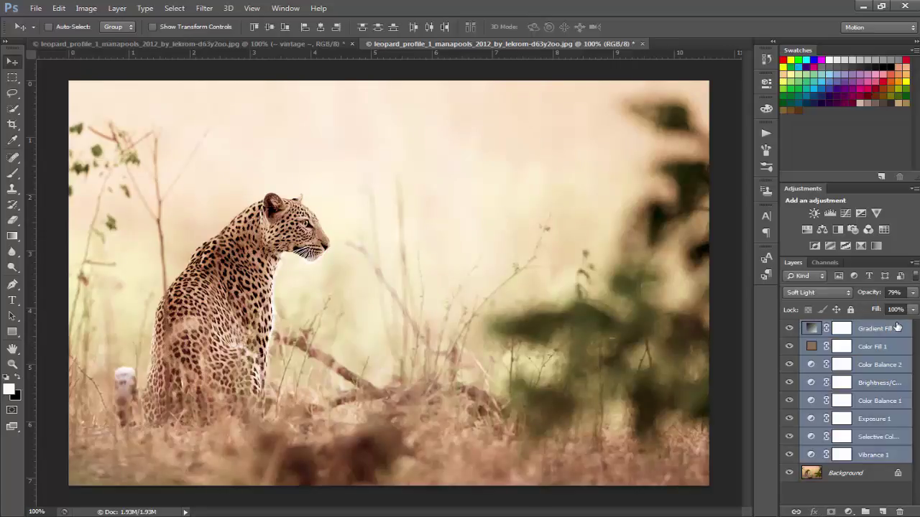
{"action": "key", "text": "ctrl+g"}
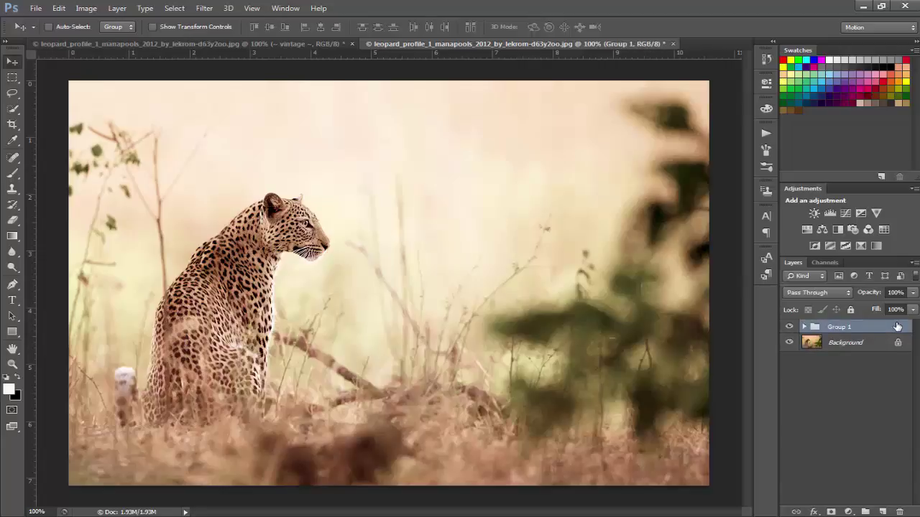
{"action": "key", "text": "ctrl+shift+alt+n"}
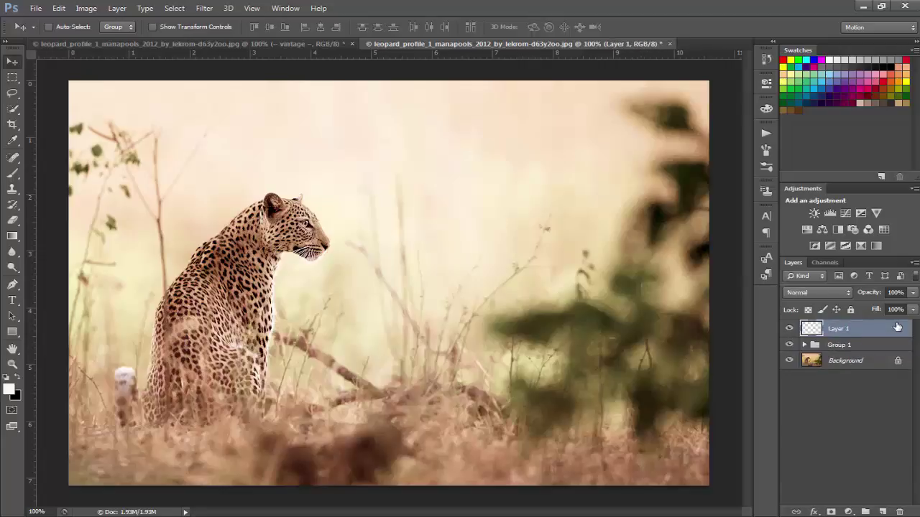
{"action": "key", "text": "ctrl+shift+alt+e"}
Toggle Group 1 and Layer 1 visibility to compare the finished look with the original photo.
{"action": "left_click", "coordinate": [789, 345]}
{"action": "left_click", "coordinate": [789, 329]}
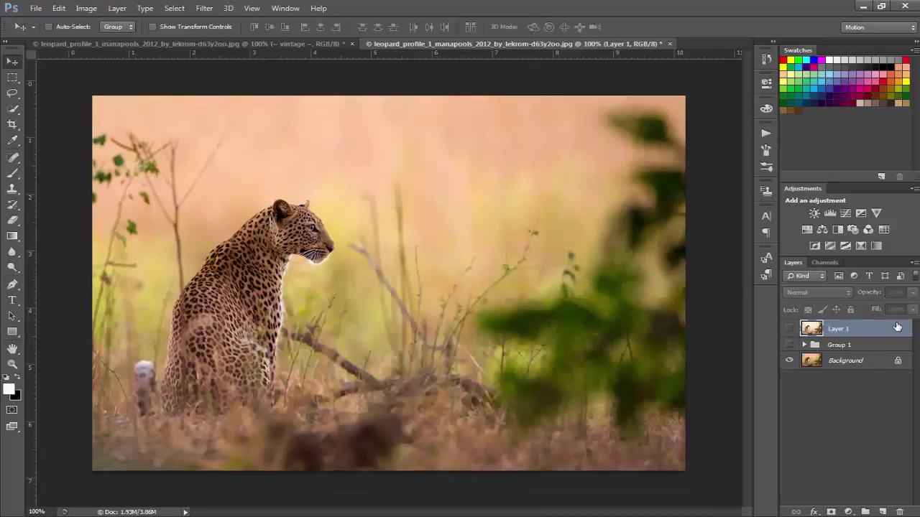
{"action": "key", "text": "ctrl+minus"}
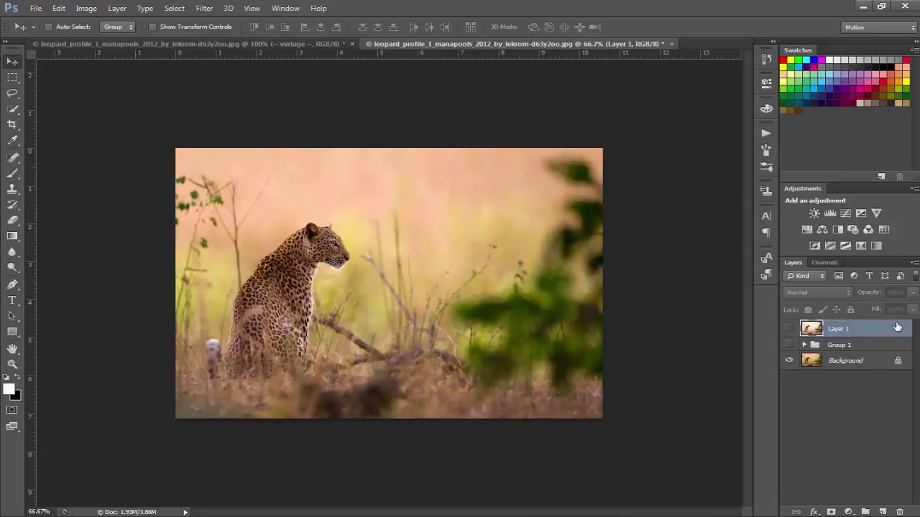
{"action": "key", "text": "ctrl+z"}
{"action": "key", "text": "ctrl+plus"}
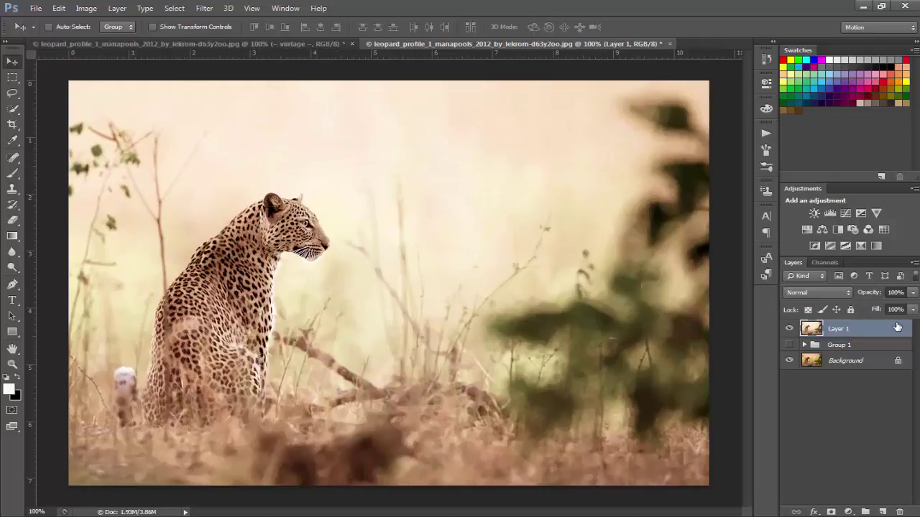
{"action": "key", "text": "ctrl+z"}
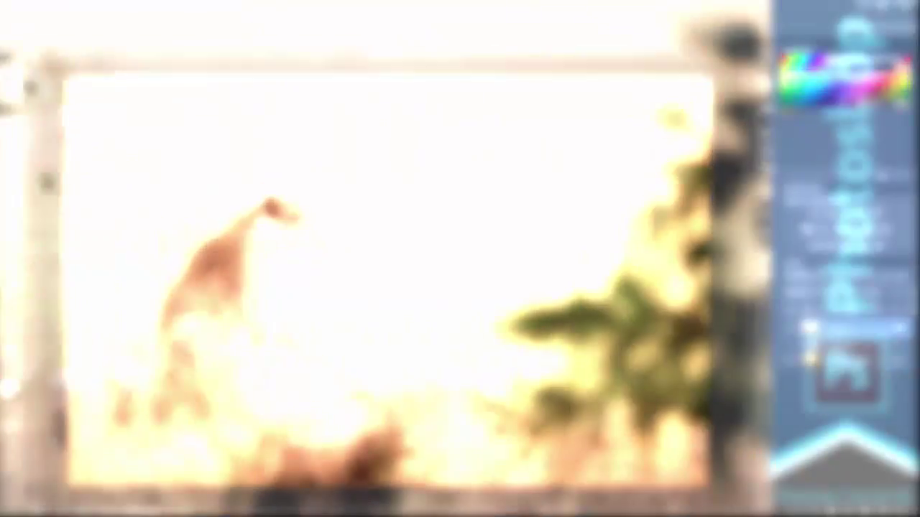